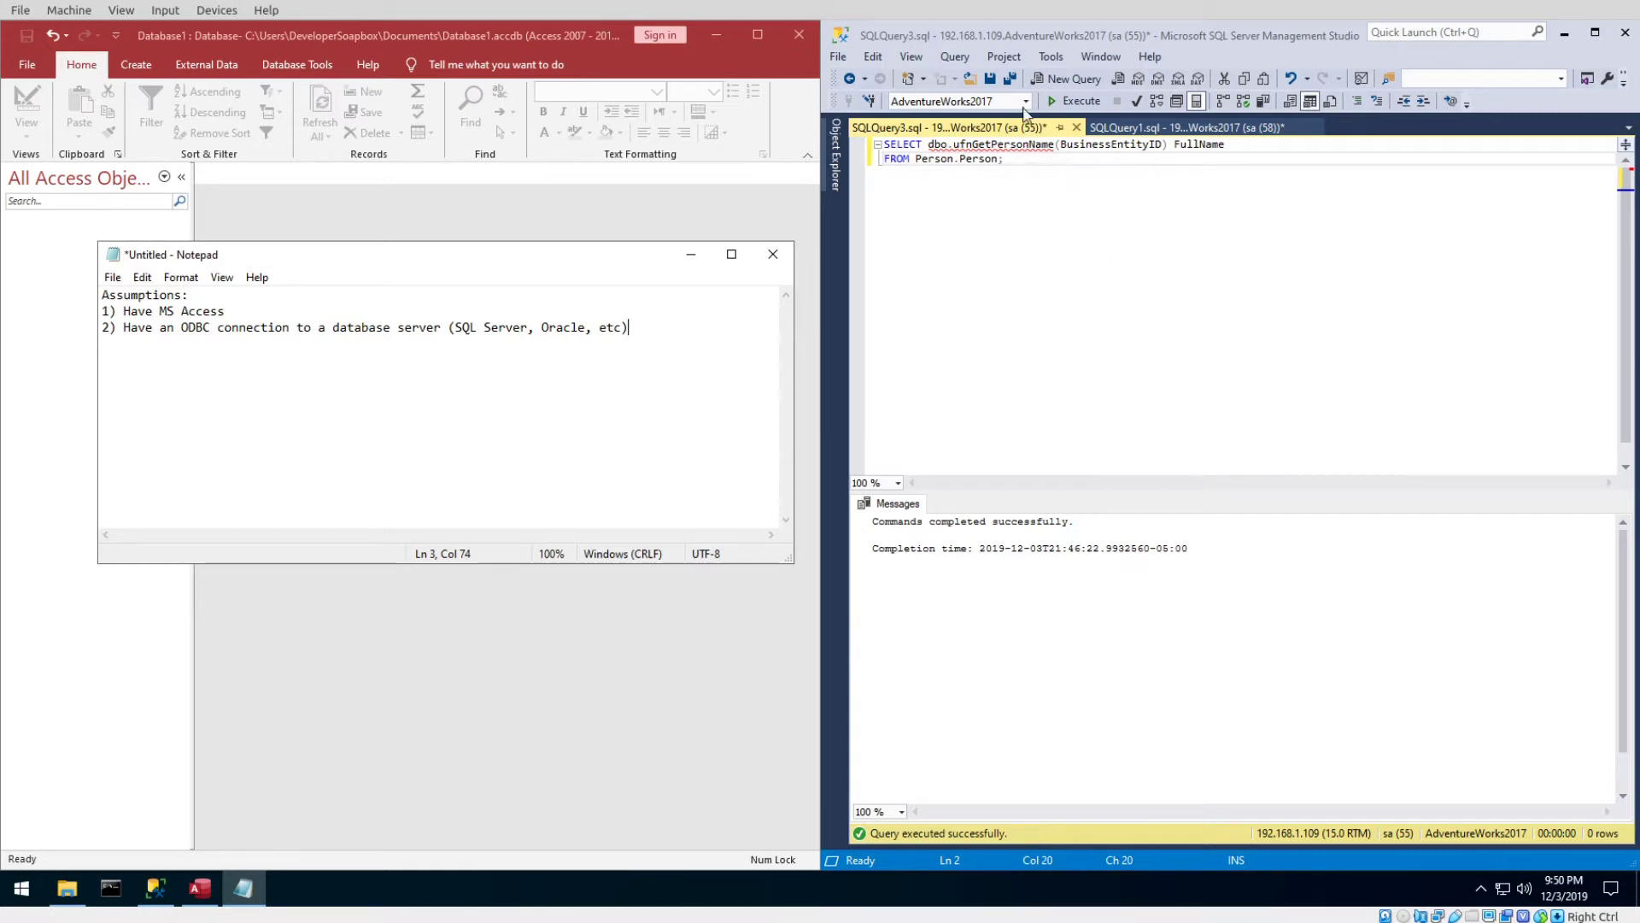
Bring the SQL Server Management Studio query window to the front.
click(1165, 264)
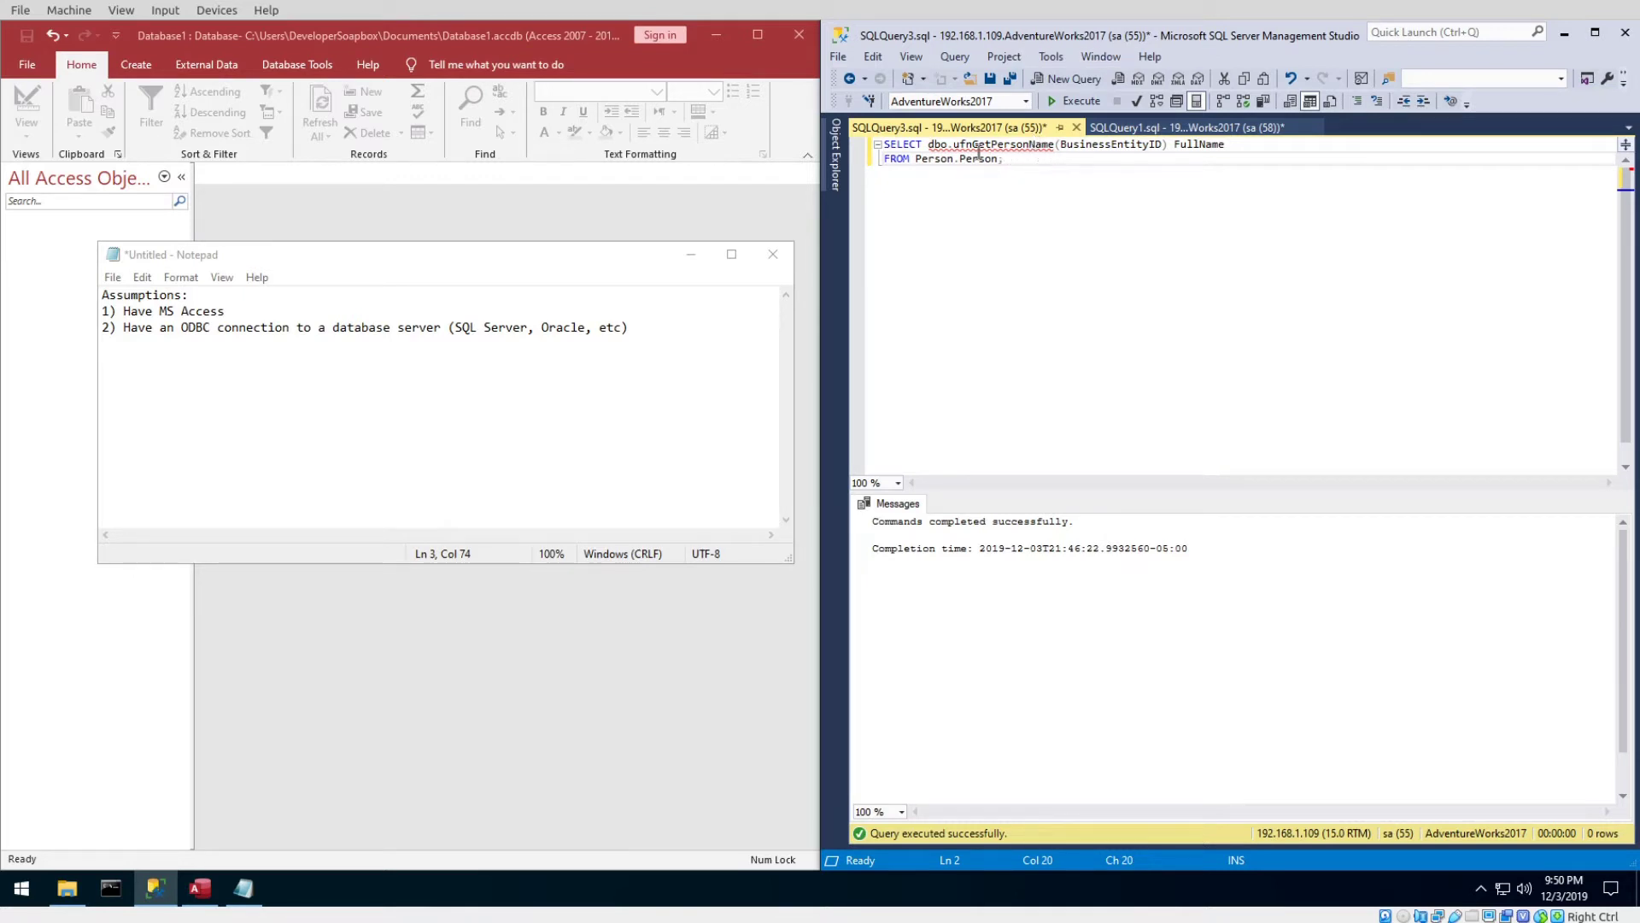
Replace the ufnGetPersonName call and FullName alias in the select list with Top 10 *.
drag(1229, 143, 928, 144)
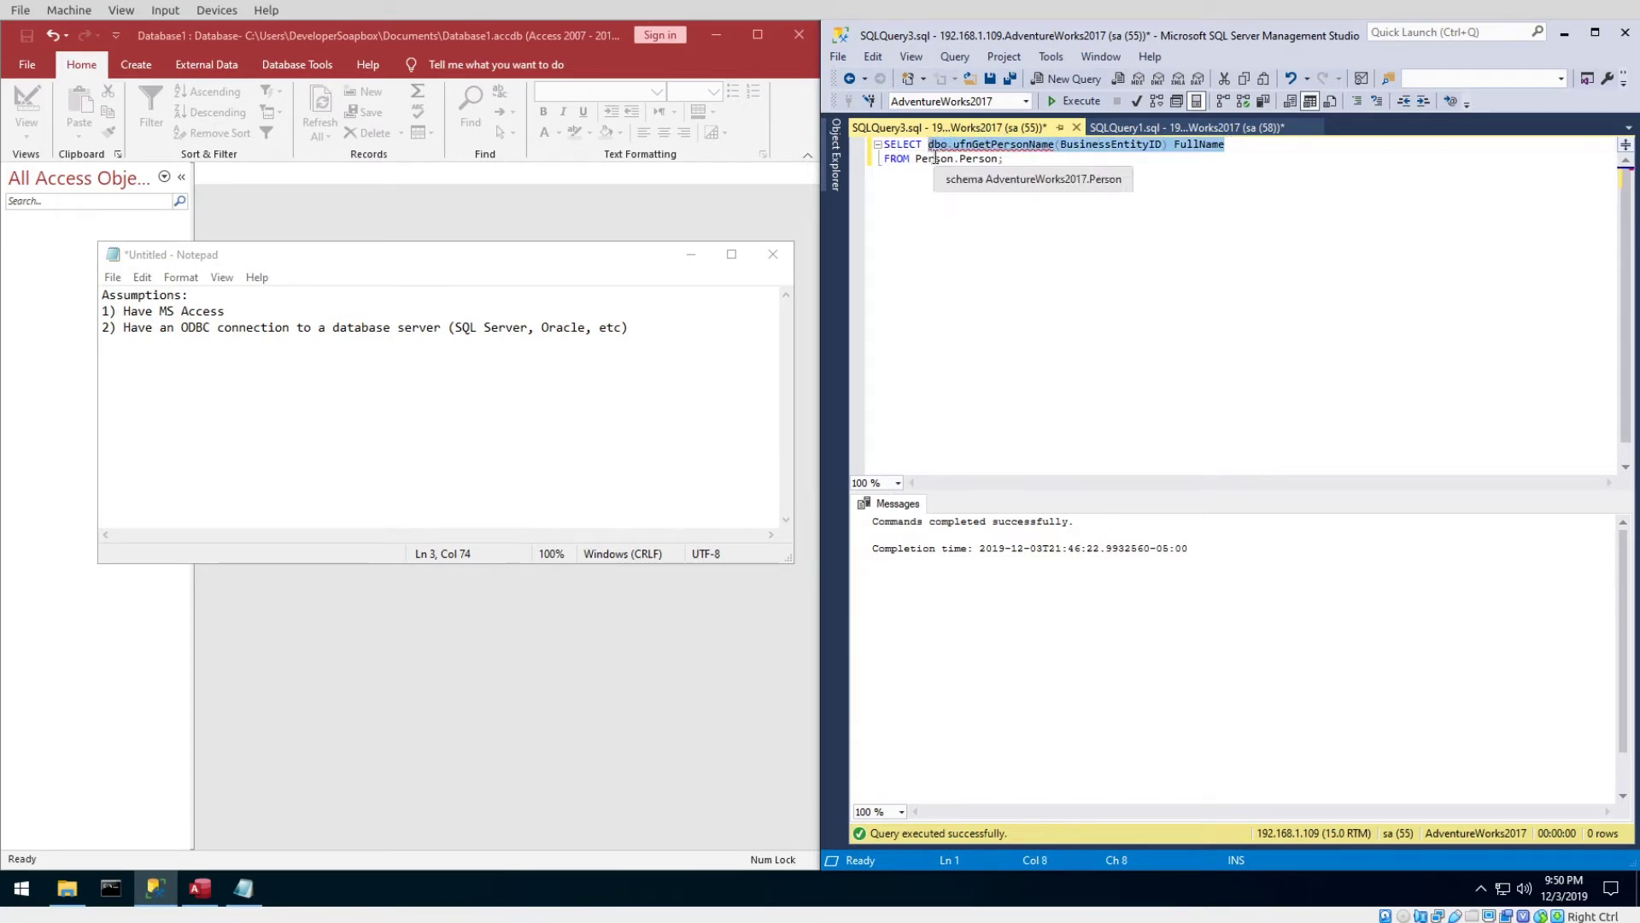
key(Delete)
text(Top 10 *)
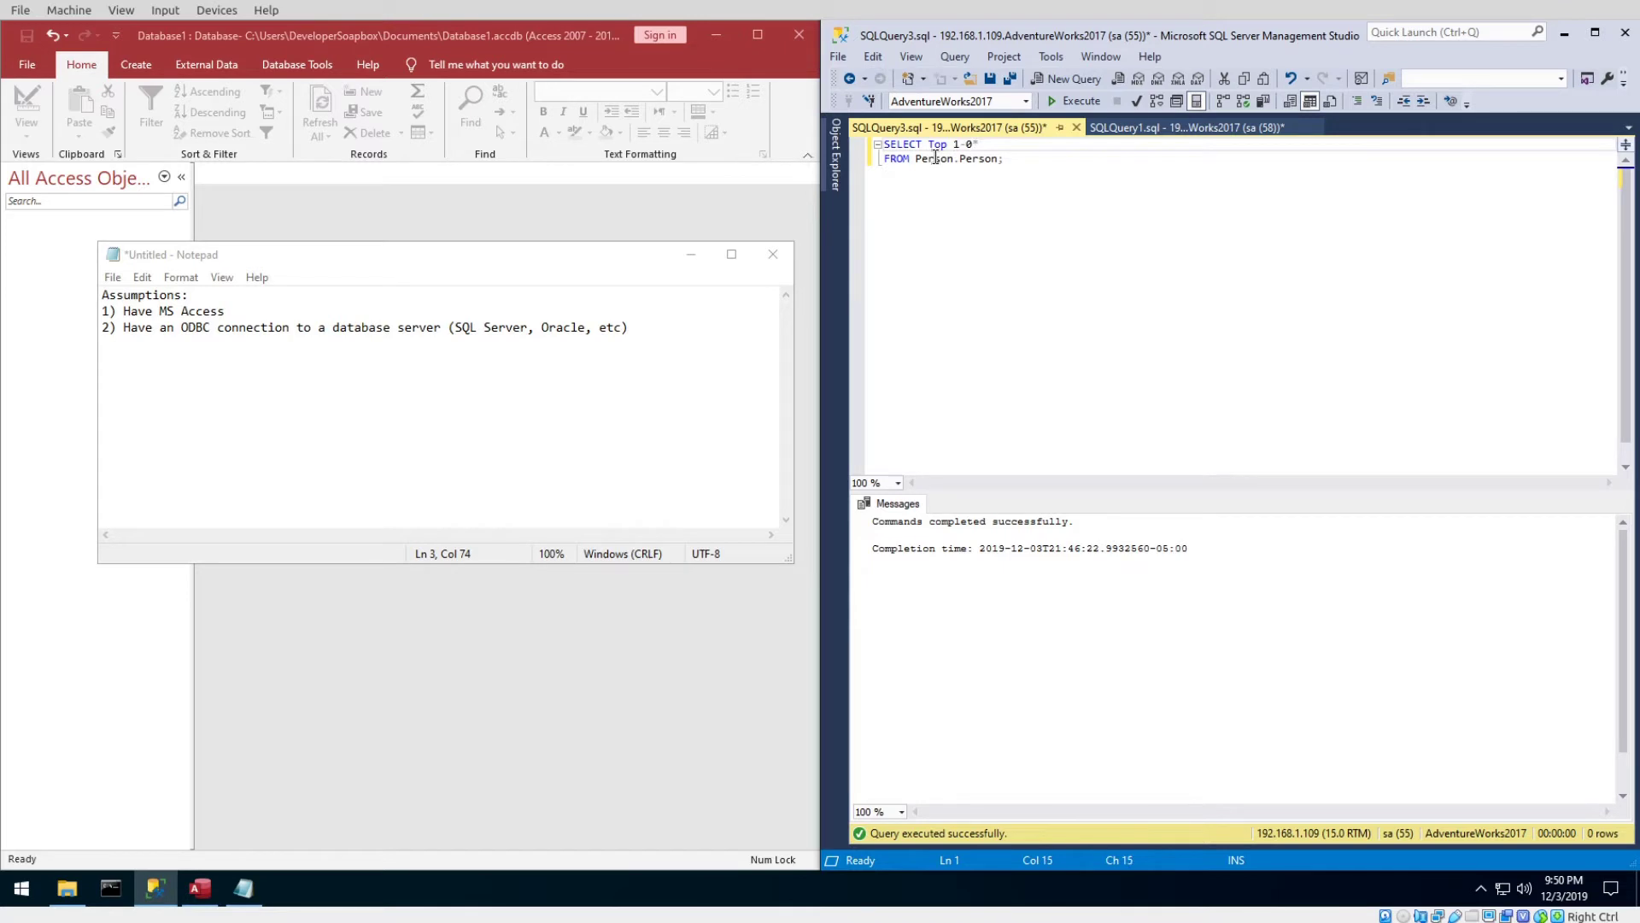
Run the Top 10 Person.Person query, scroll its results, and hide Notepad.
key(F5)
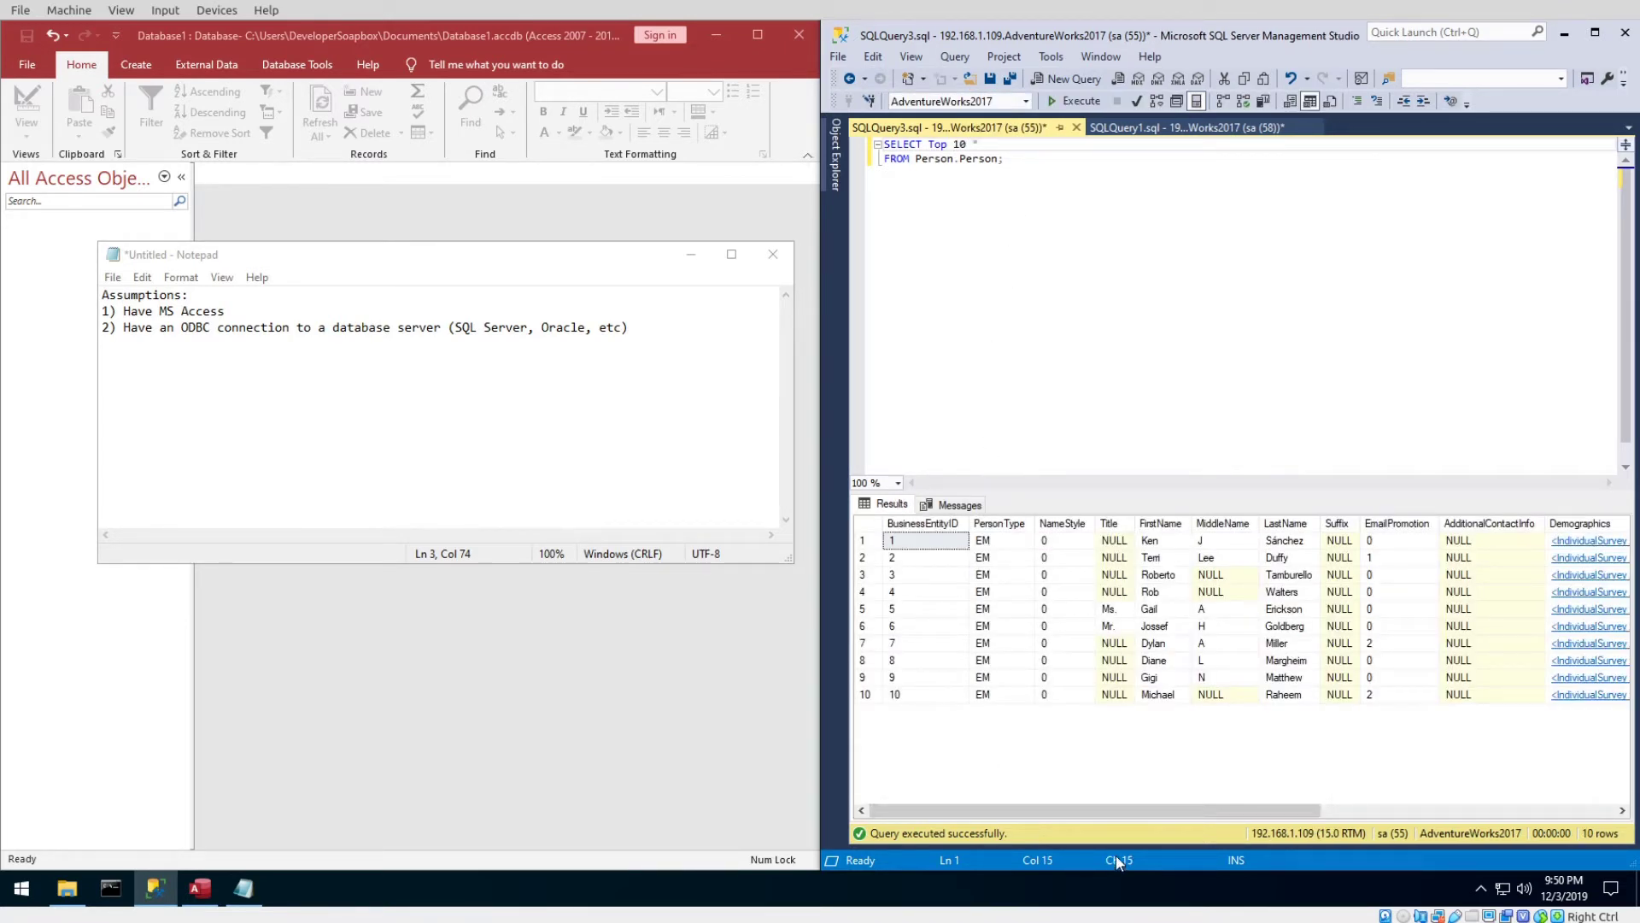
drag(1151, 810, 1261, 829)
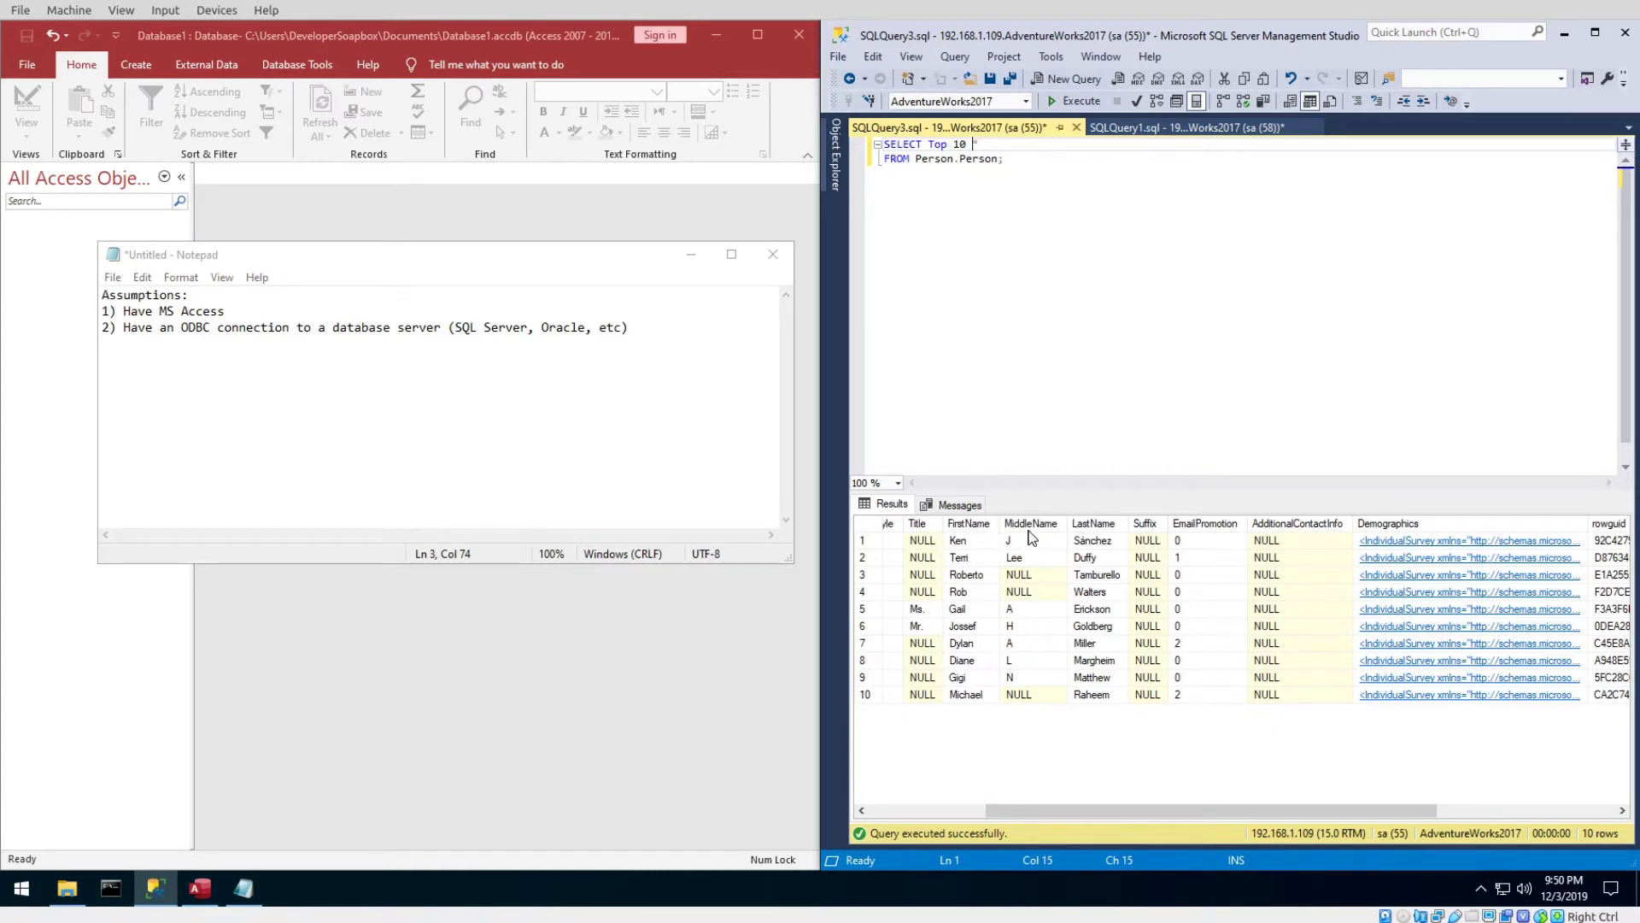
click(1051, 155)
click(689, 256)
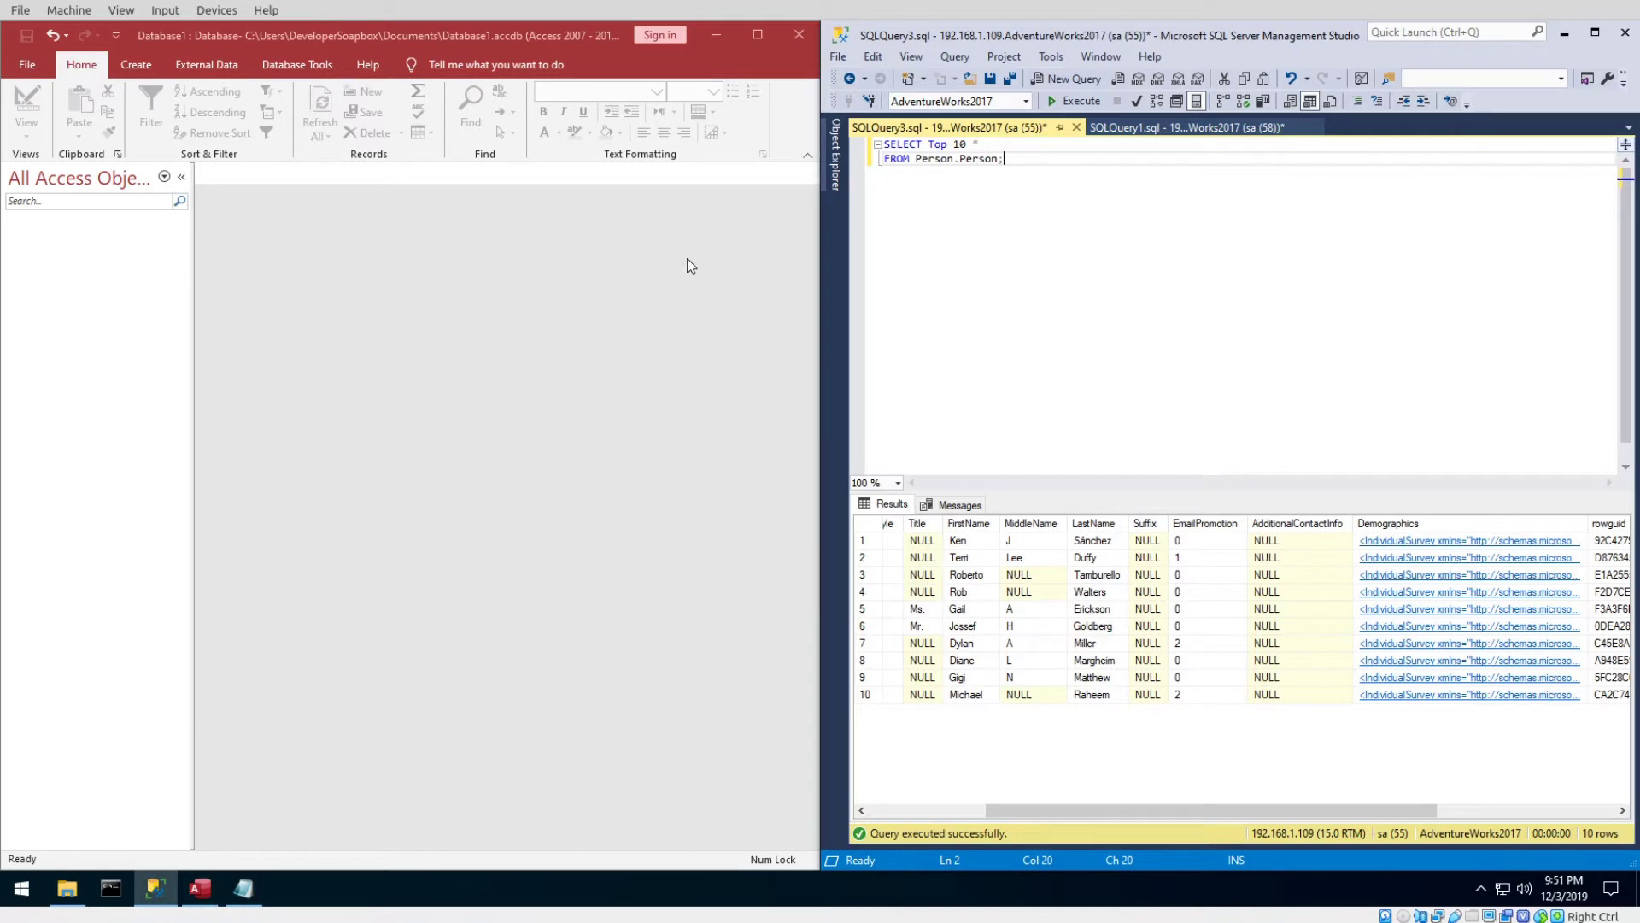
Undo the edits to restore the ufnGetPersonName full-name query and select it.
key(Up)
key(Left)
key(Left)
key(BackSpace)
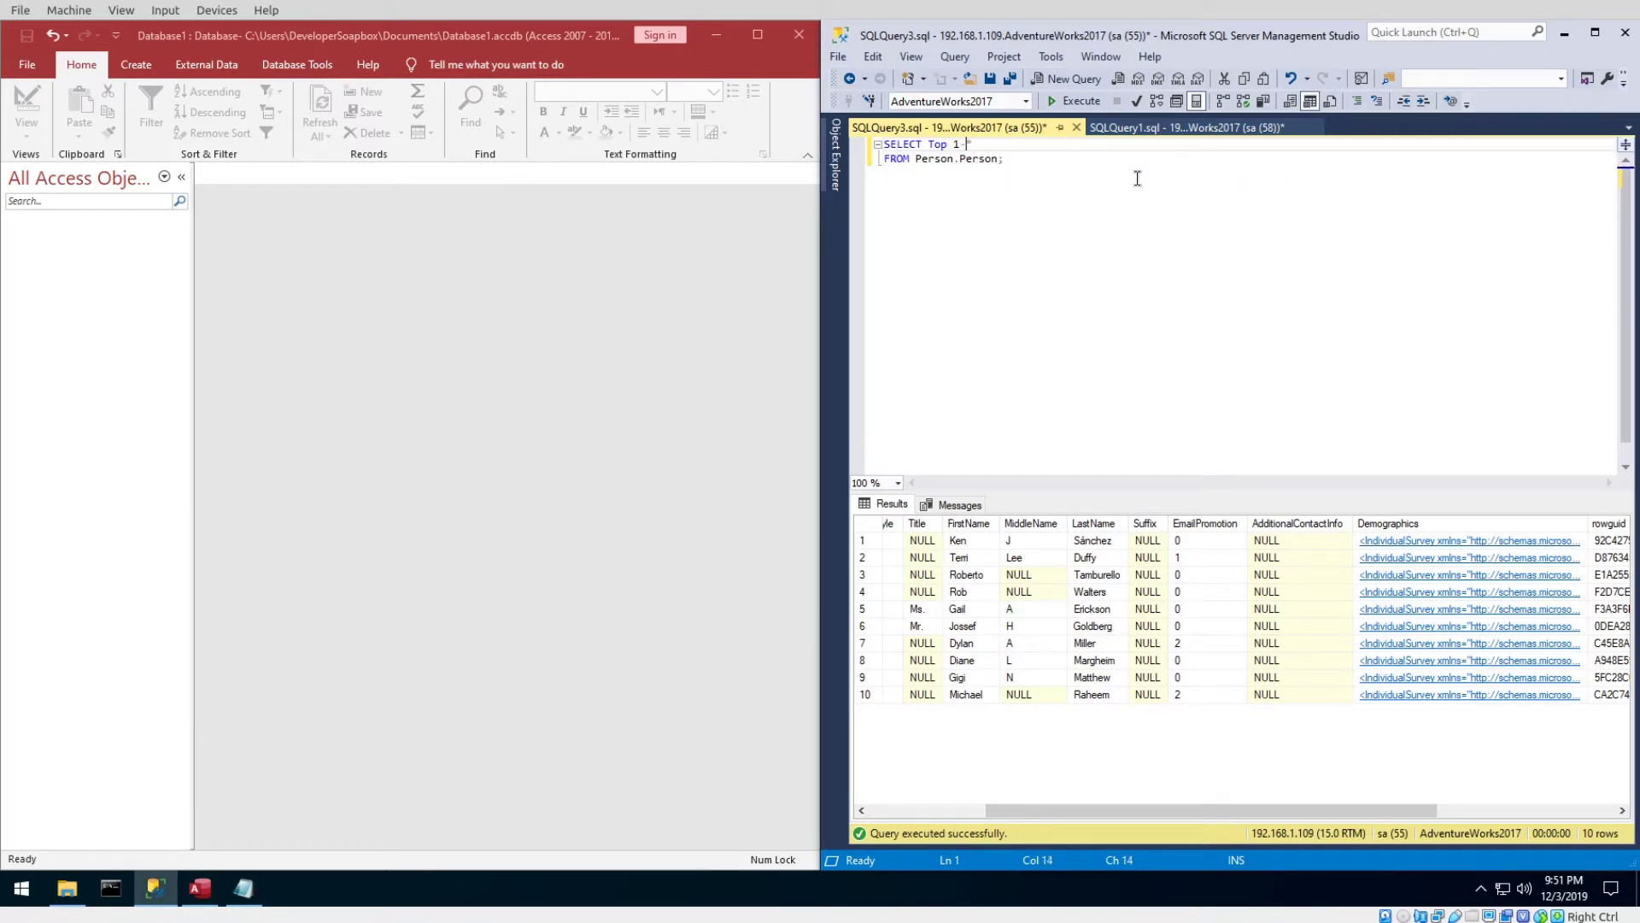
key(ctrl+z)
key(ctrl+z)
key(ctrl+z)
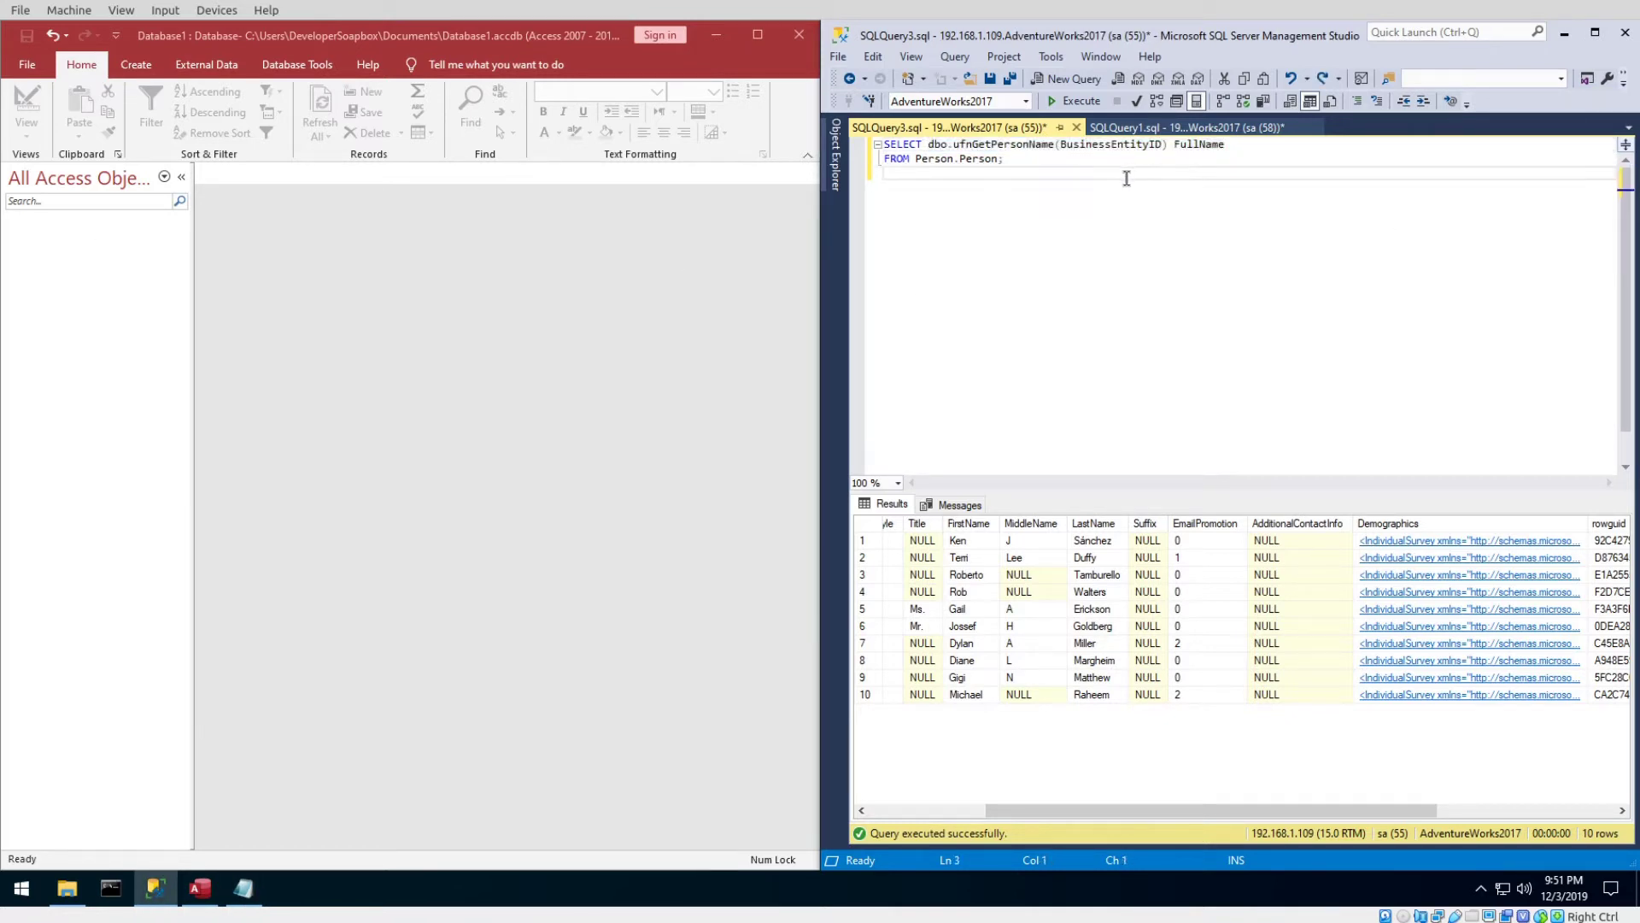
click(1040, 163)
key(ctrl+shift+Home)
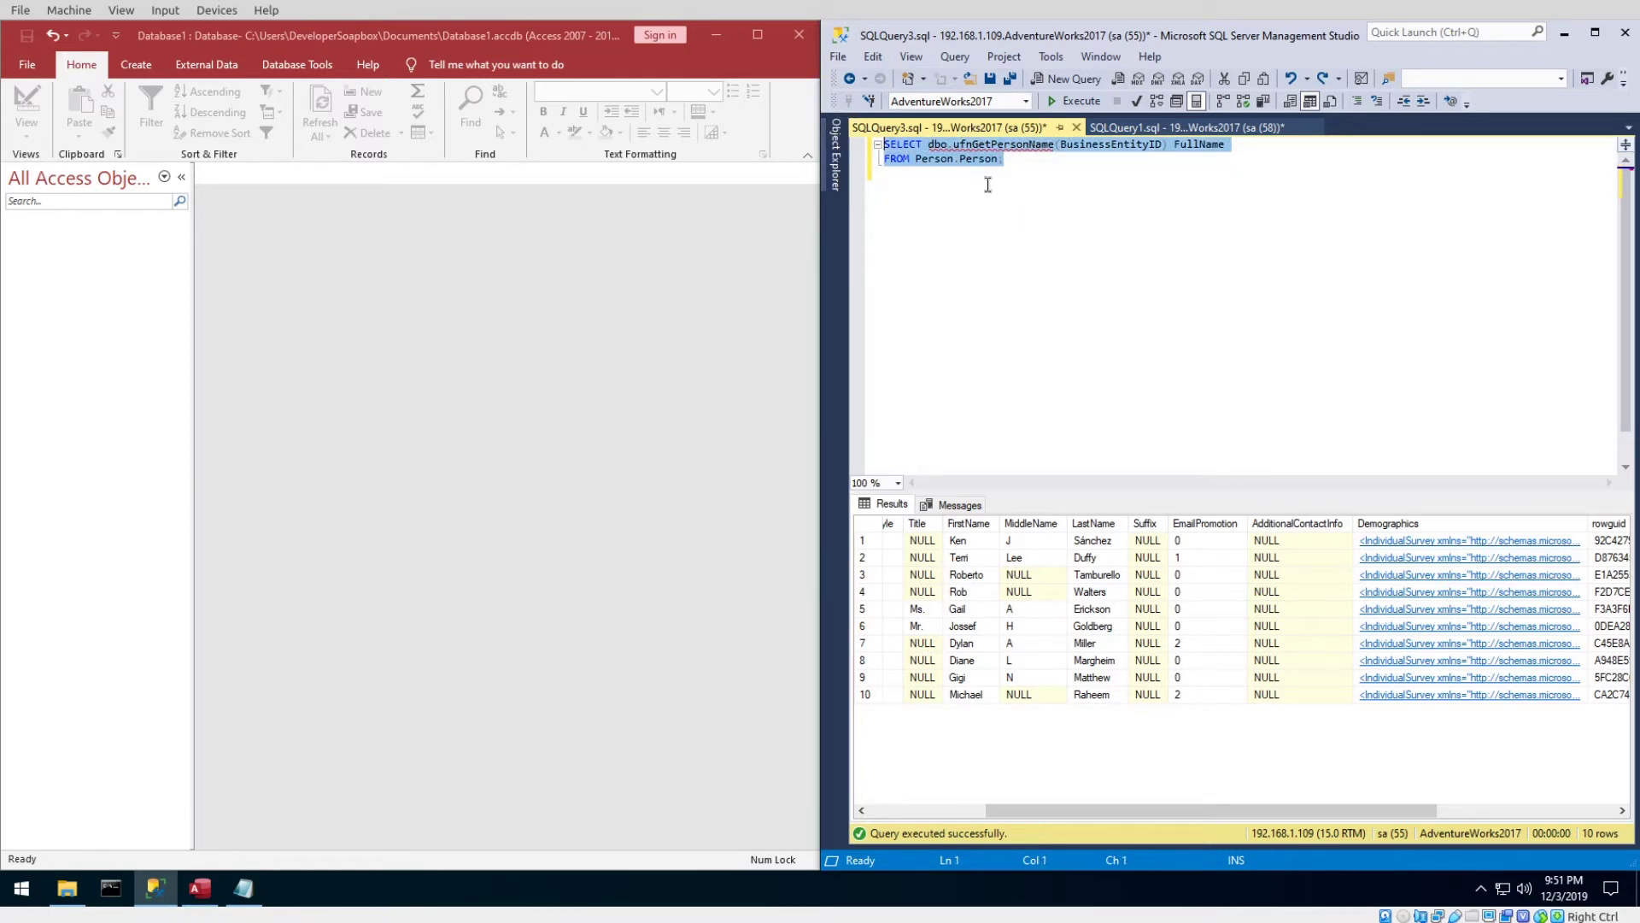
Check the function's BusinessEntityID parameter in SQLQuery1, then run the full-name query for 19,972 rows.
click(1113, 130)
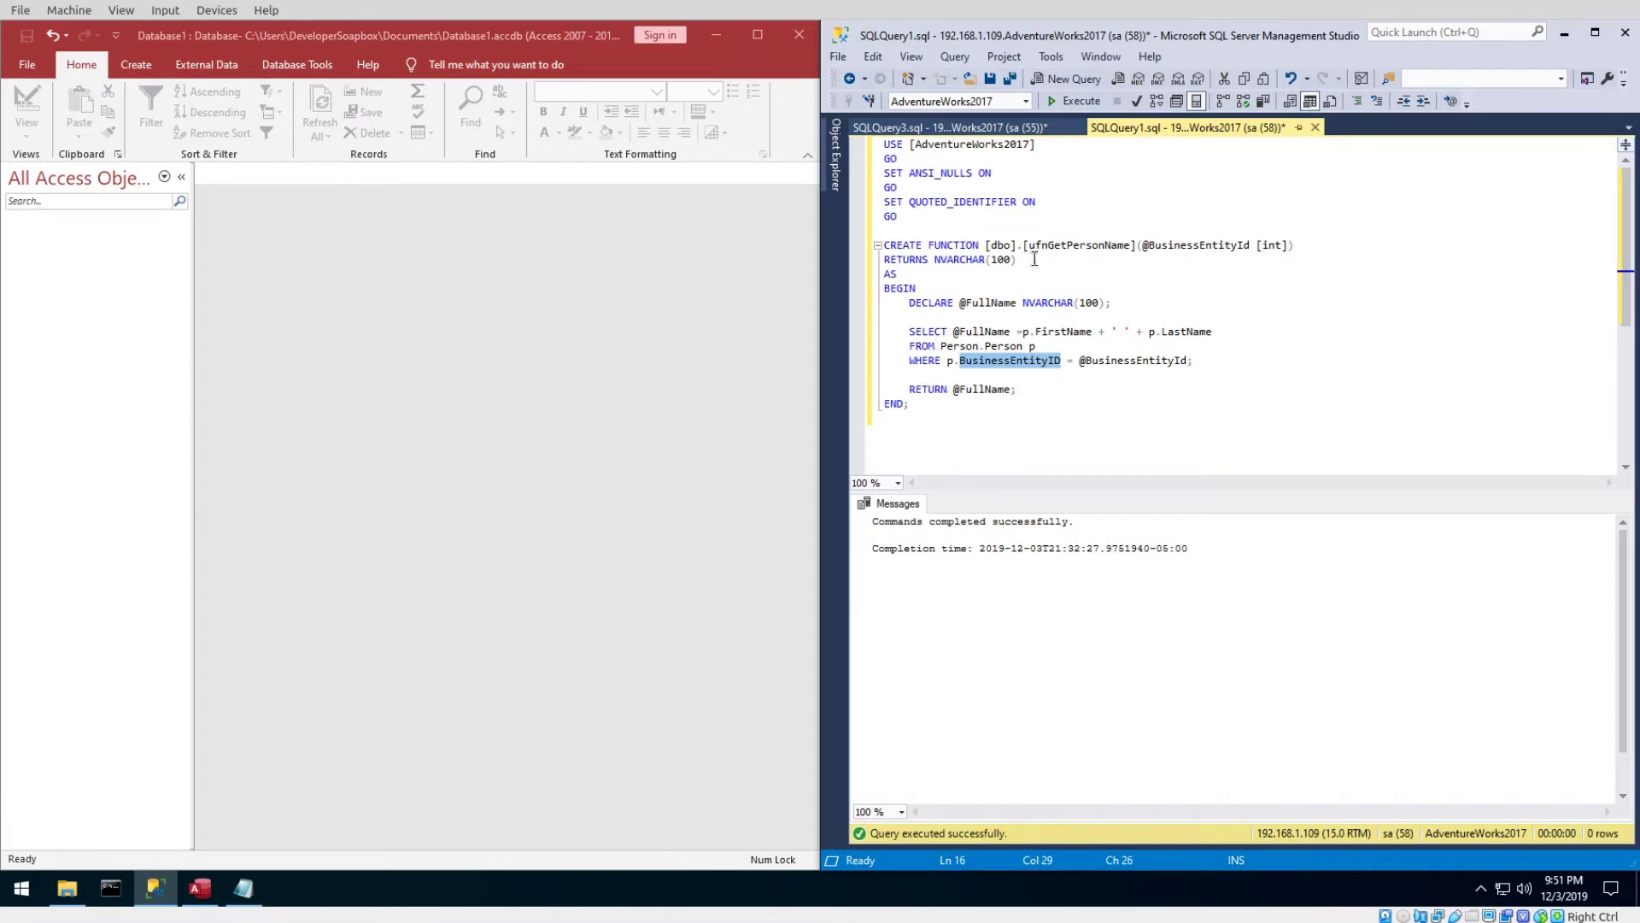
drag(1142, 248, 1297, 246)
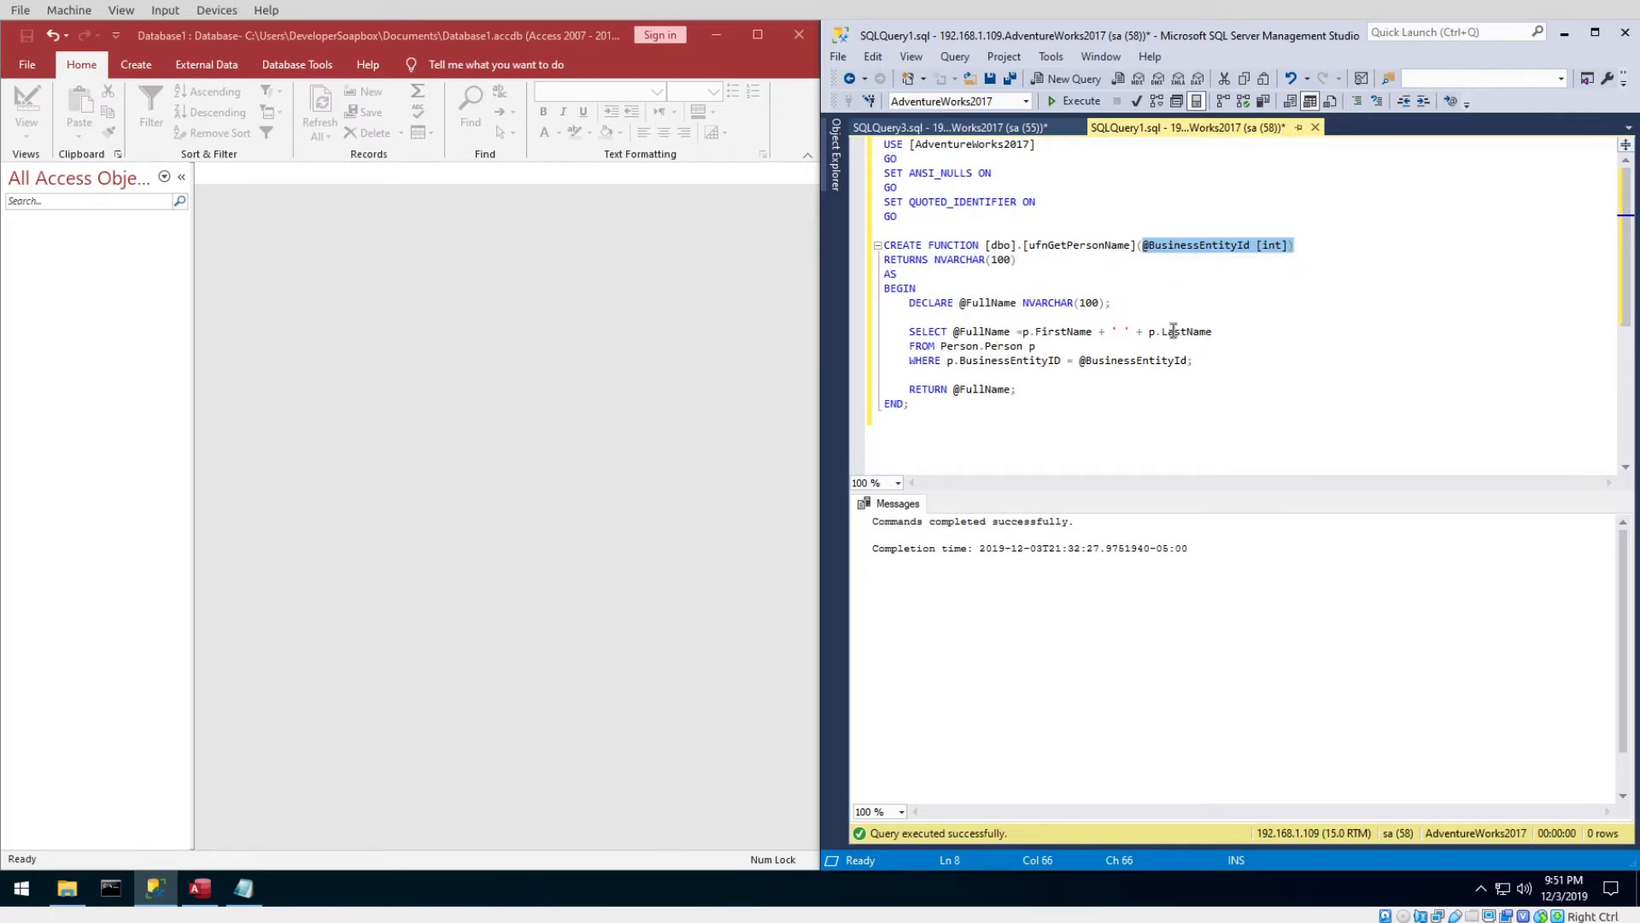
click(977, 128)
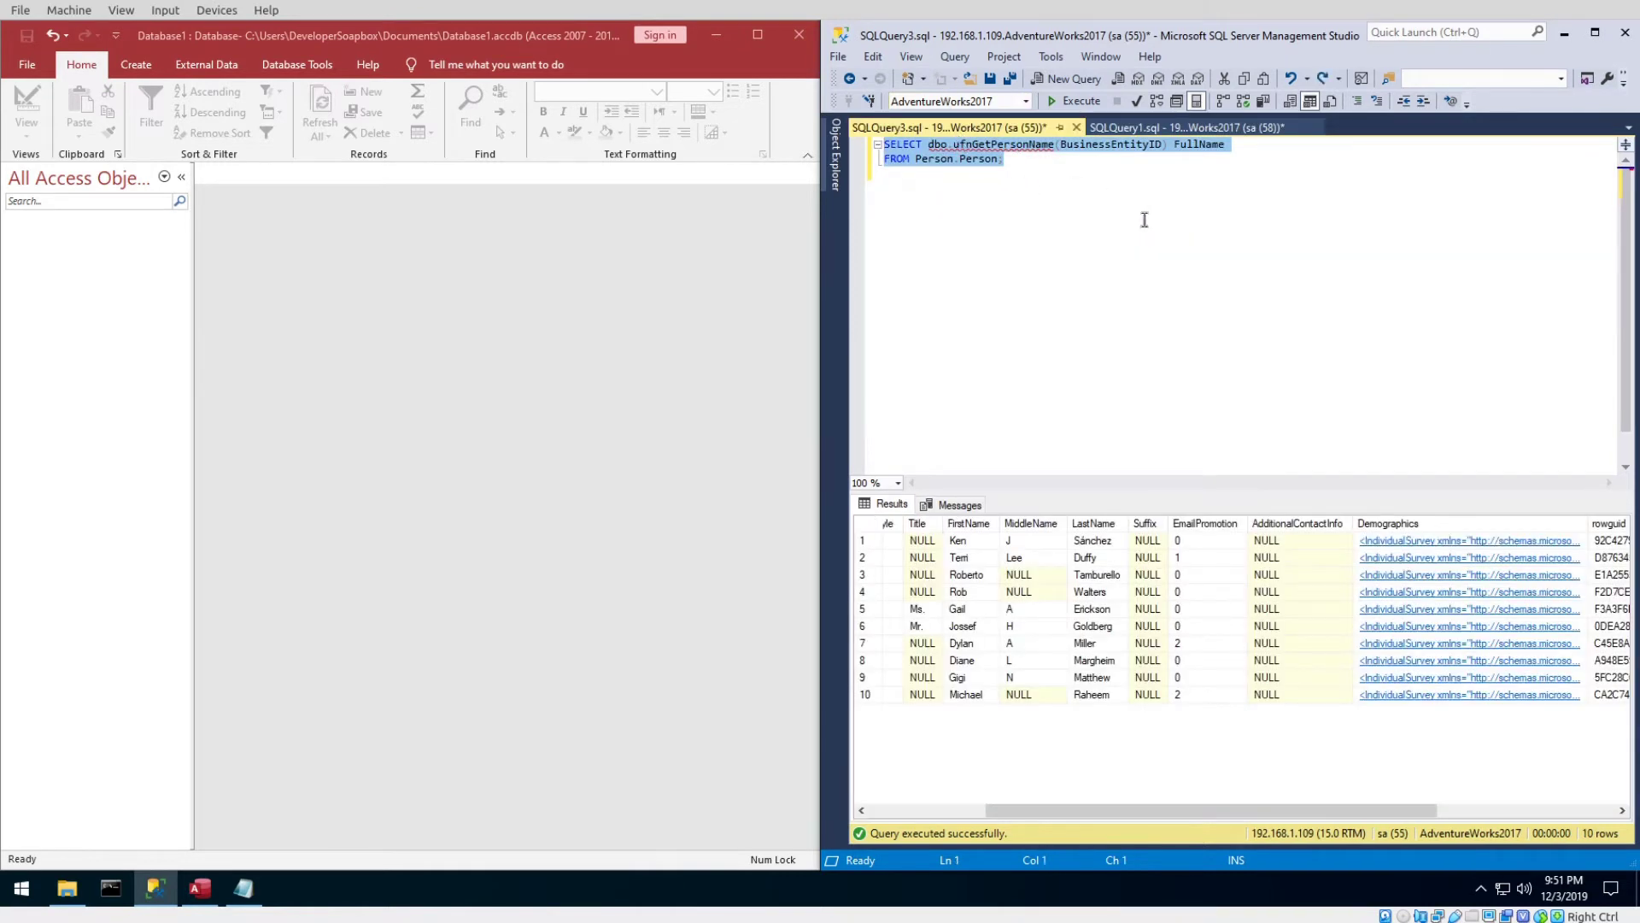
key(F5)
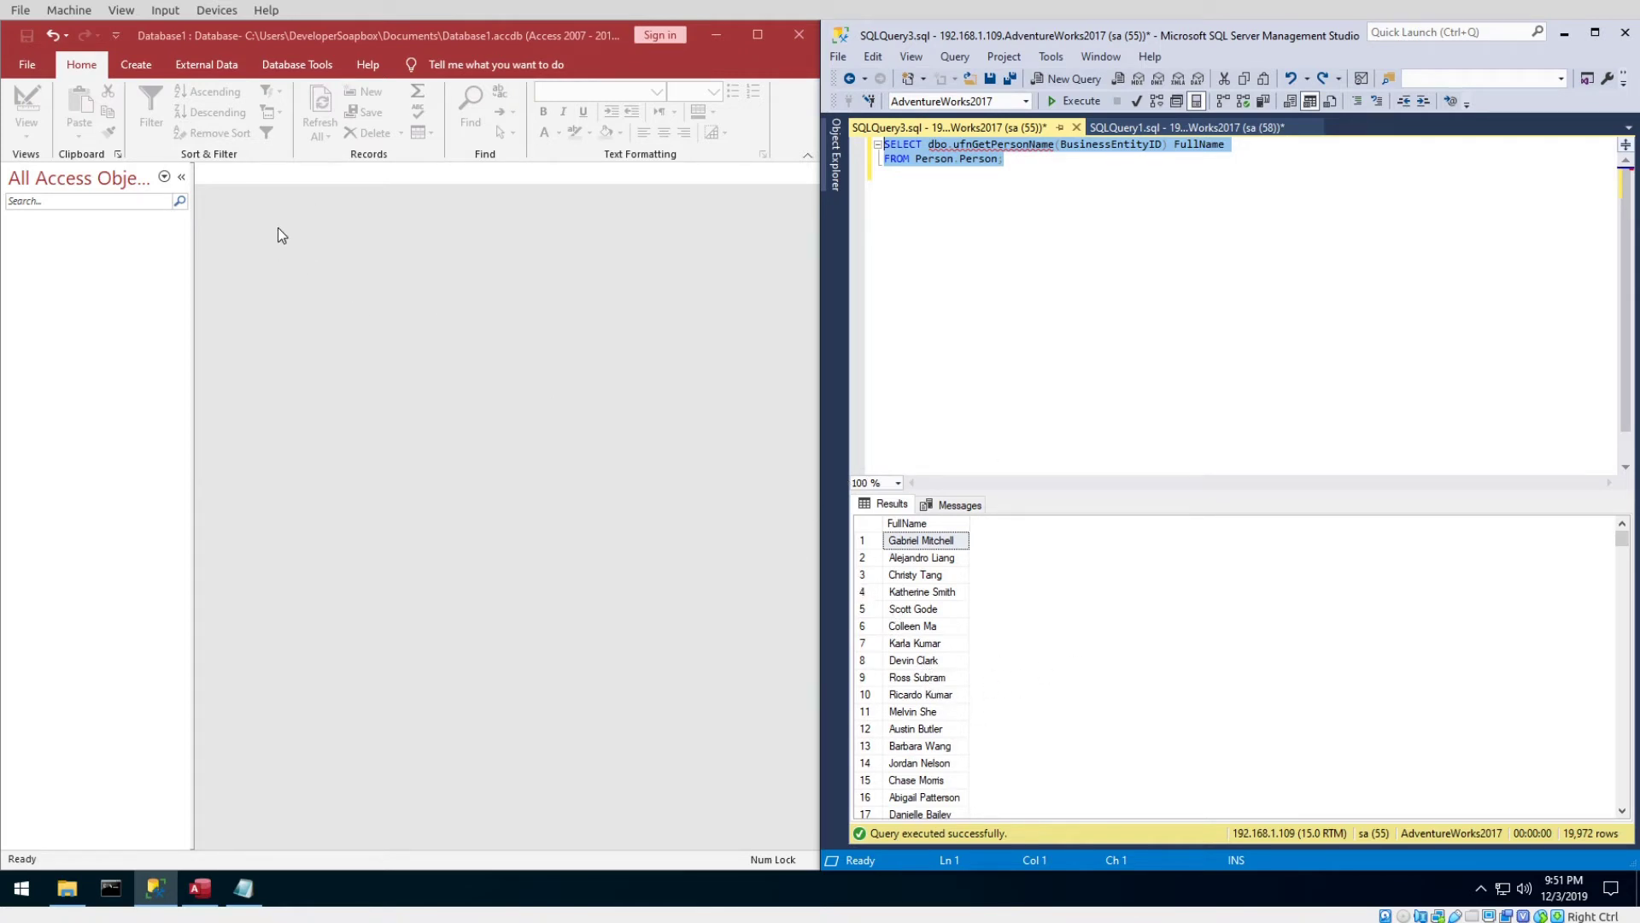
click(94, 427)
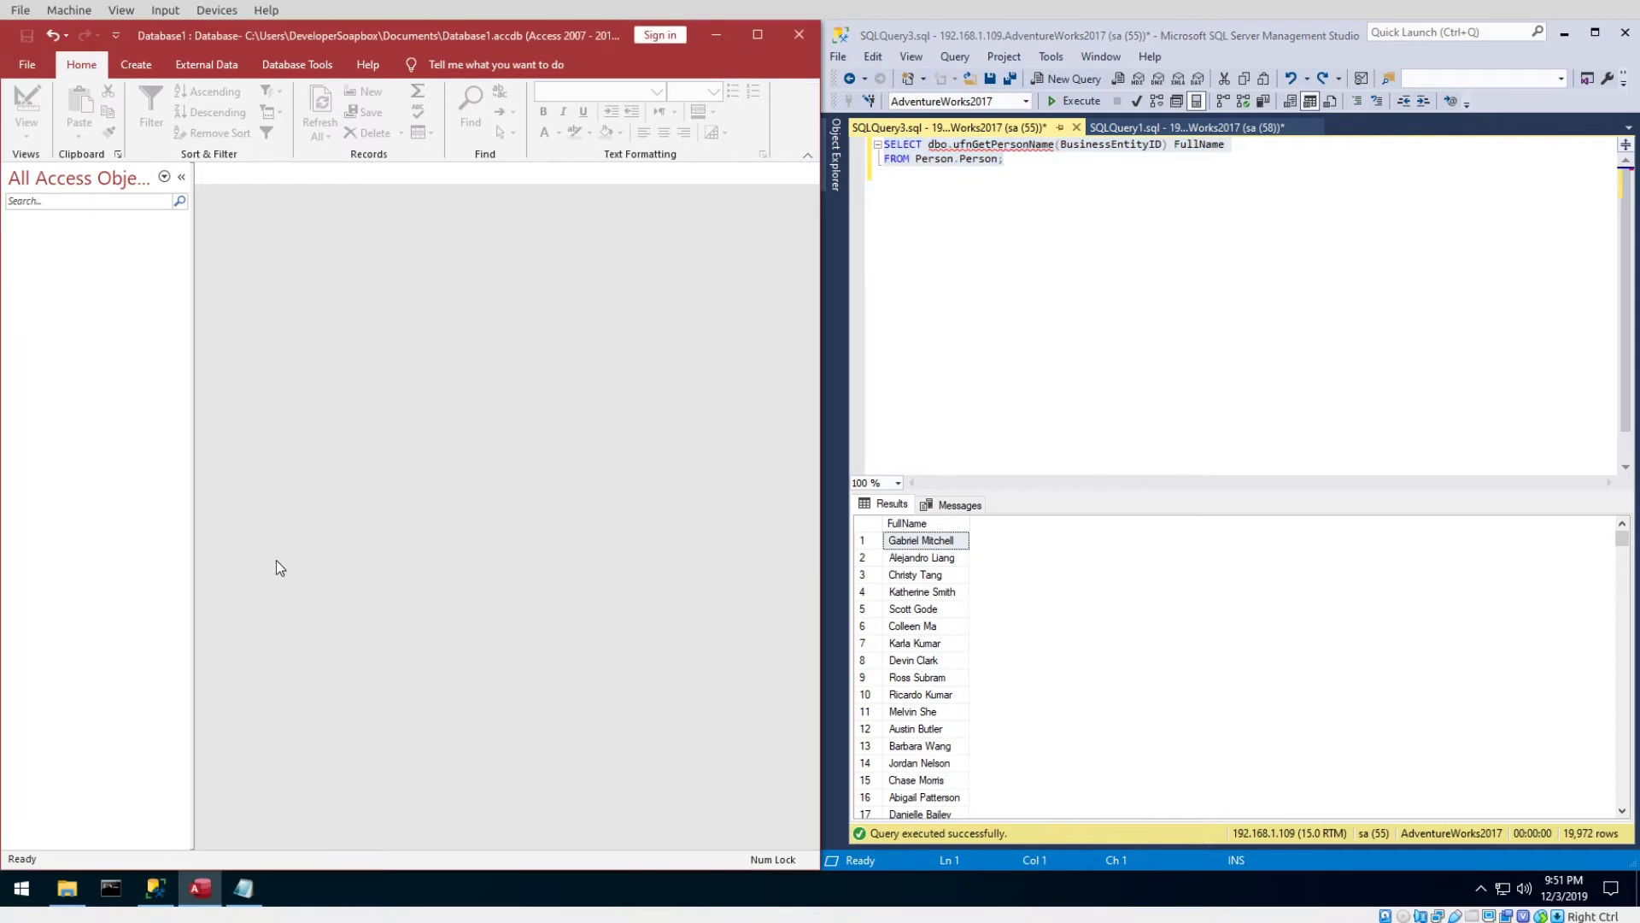
Create a new Query Design with no tables and switch Query1 to SQL View.
click(137, 66)
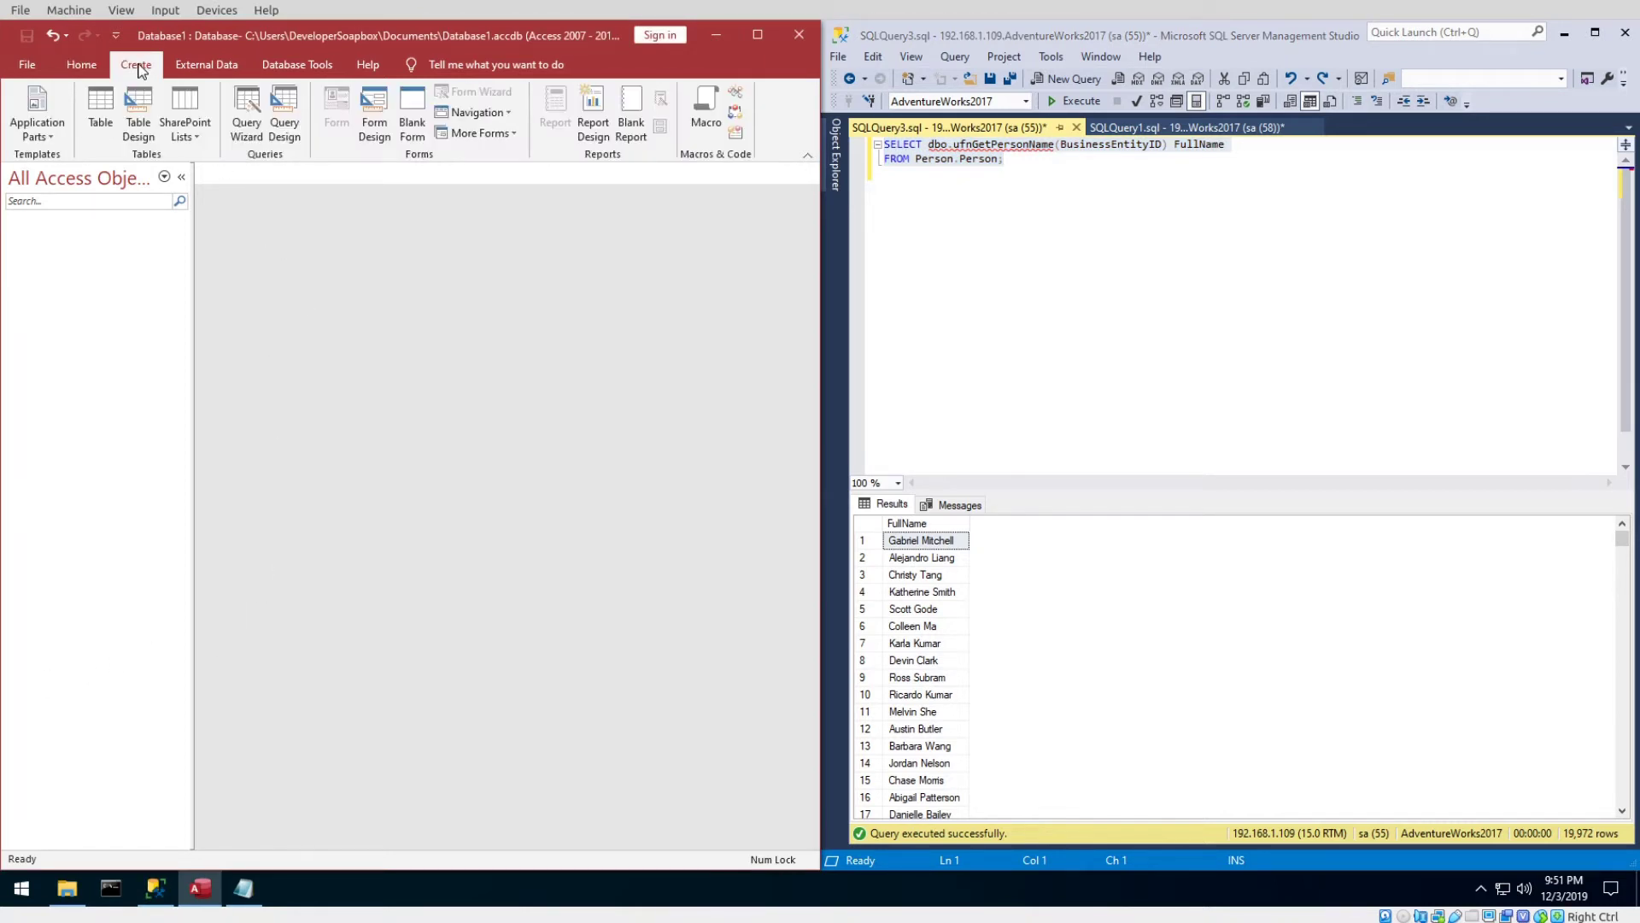
click(288, 136)
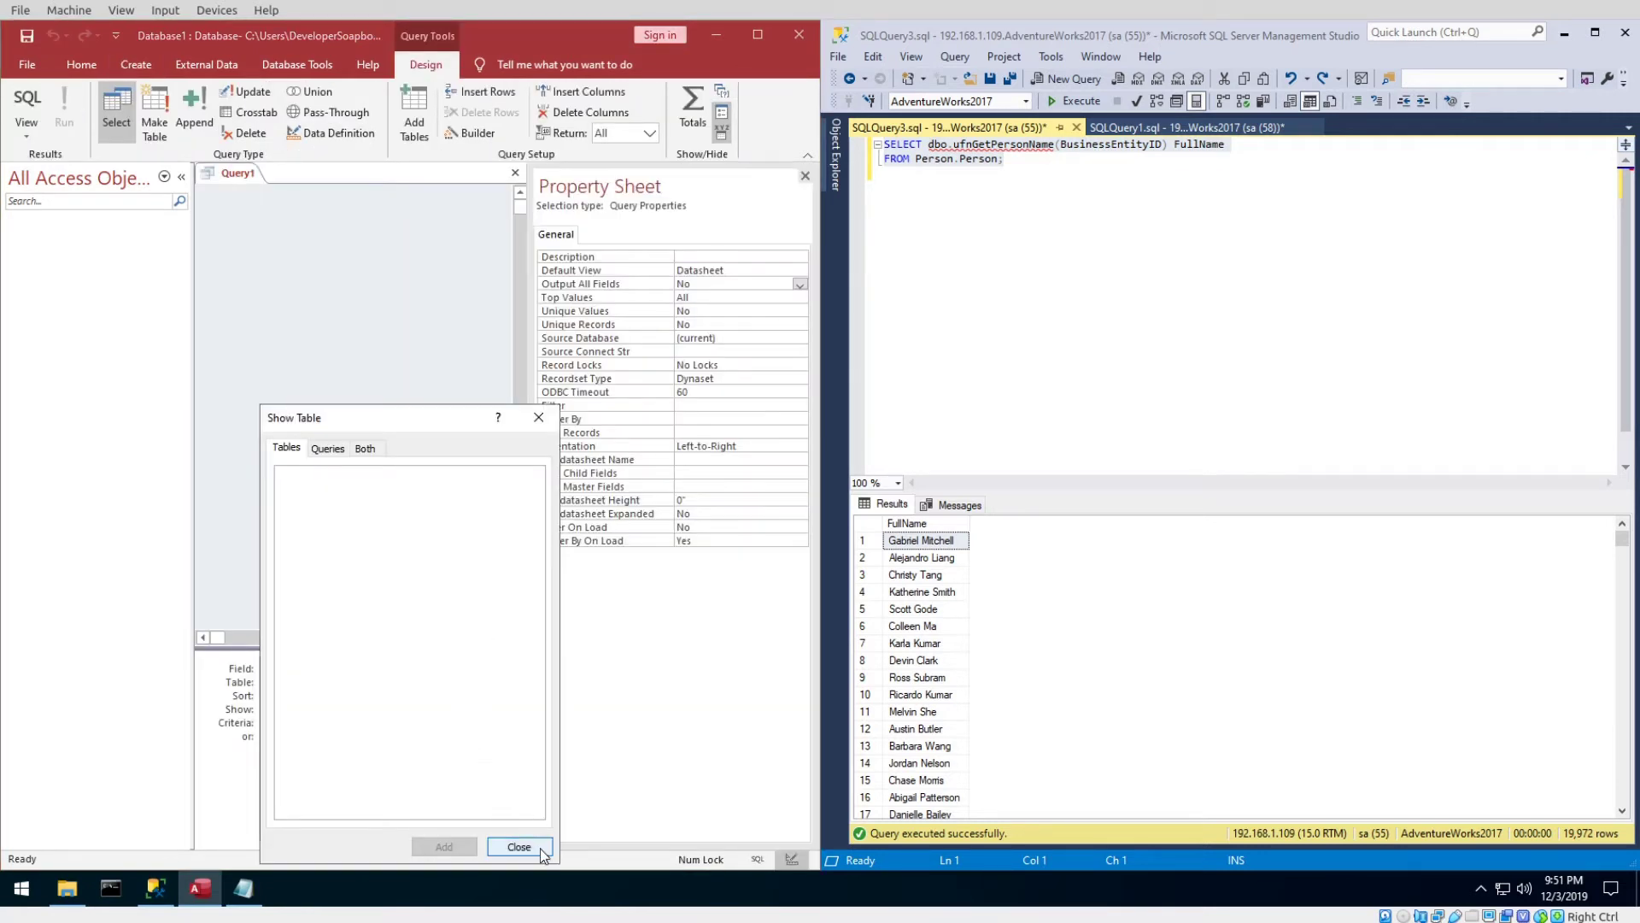
click(519, 846)
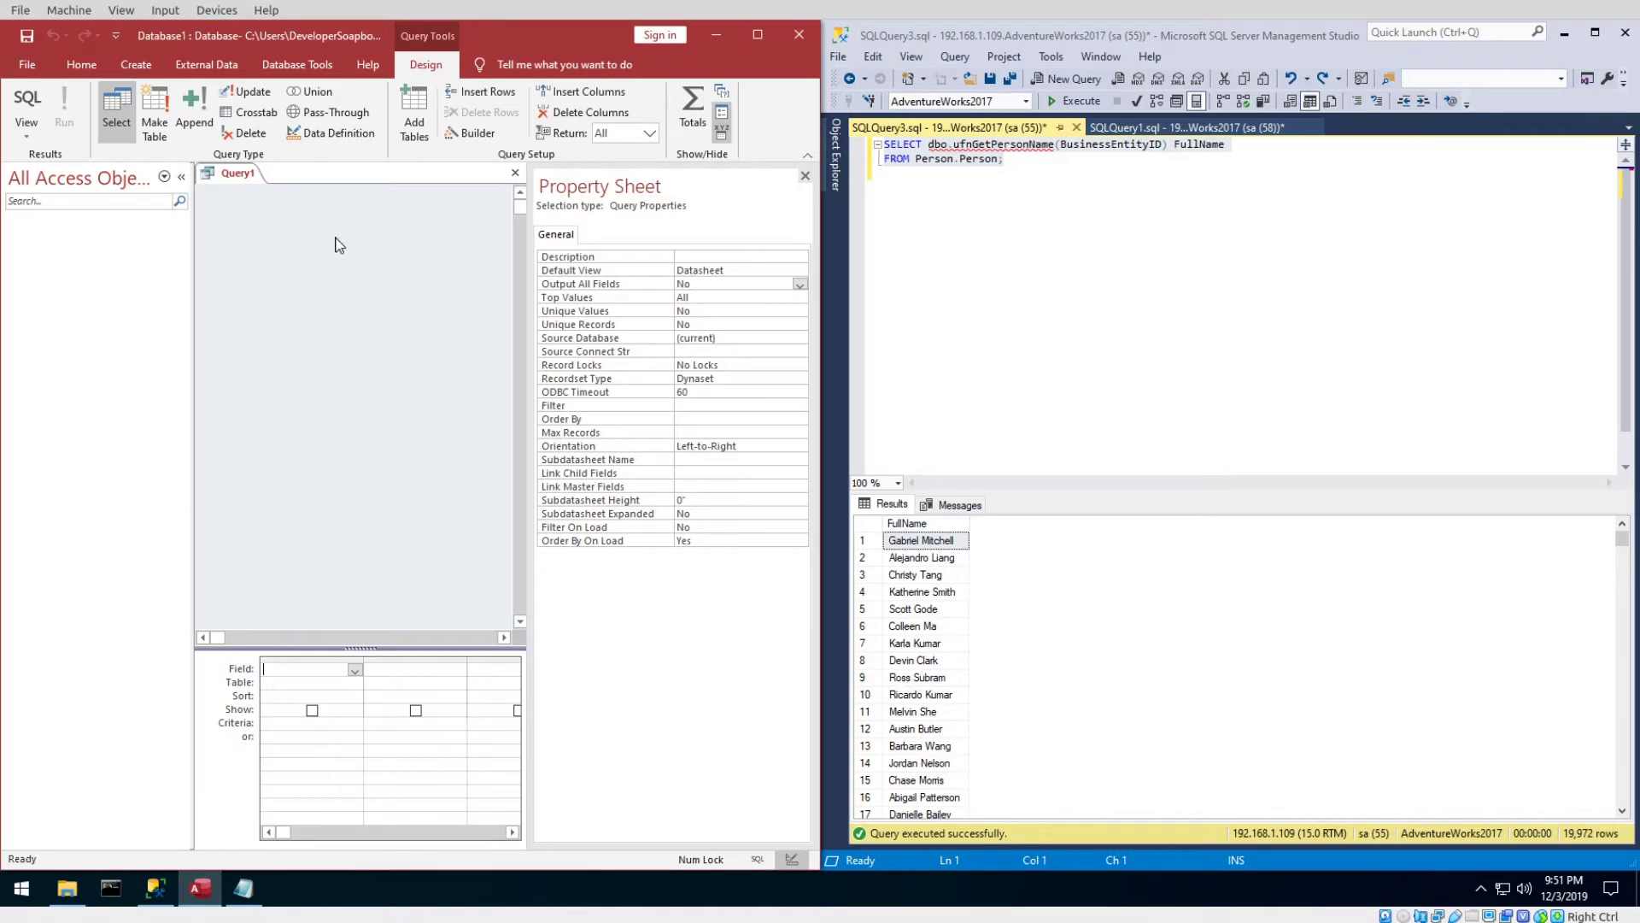
click(28, 103)
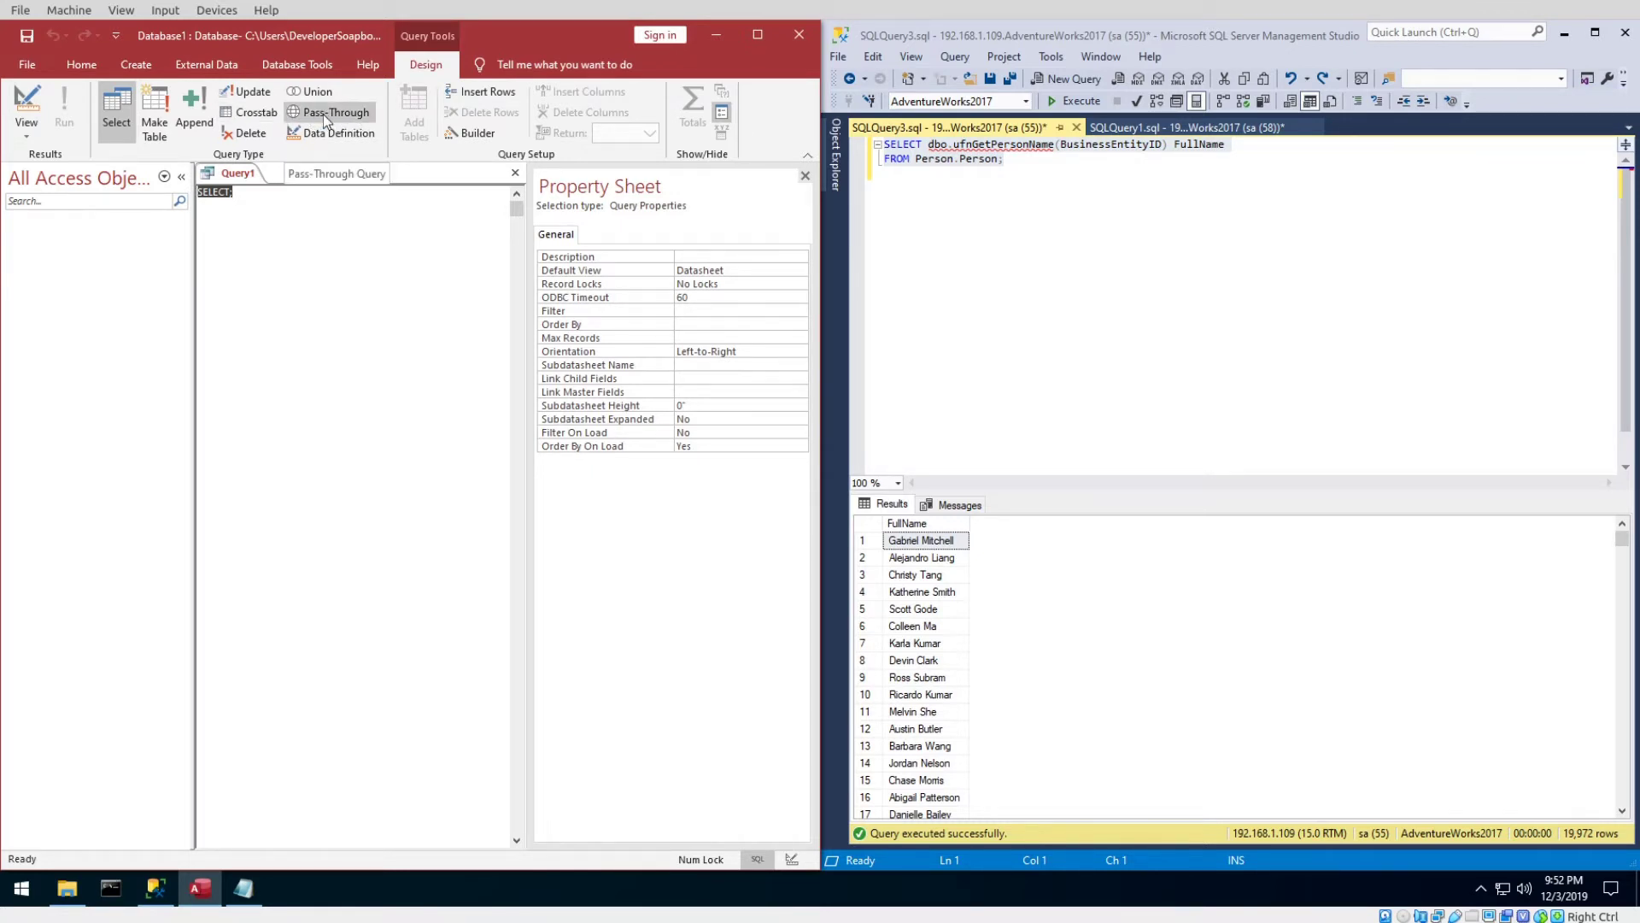
Make Query1 a pass-through query with Returns Records set to Yes.
click(335, 116)
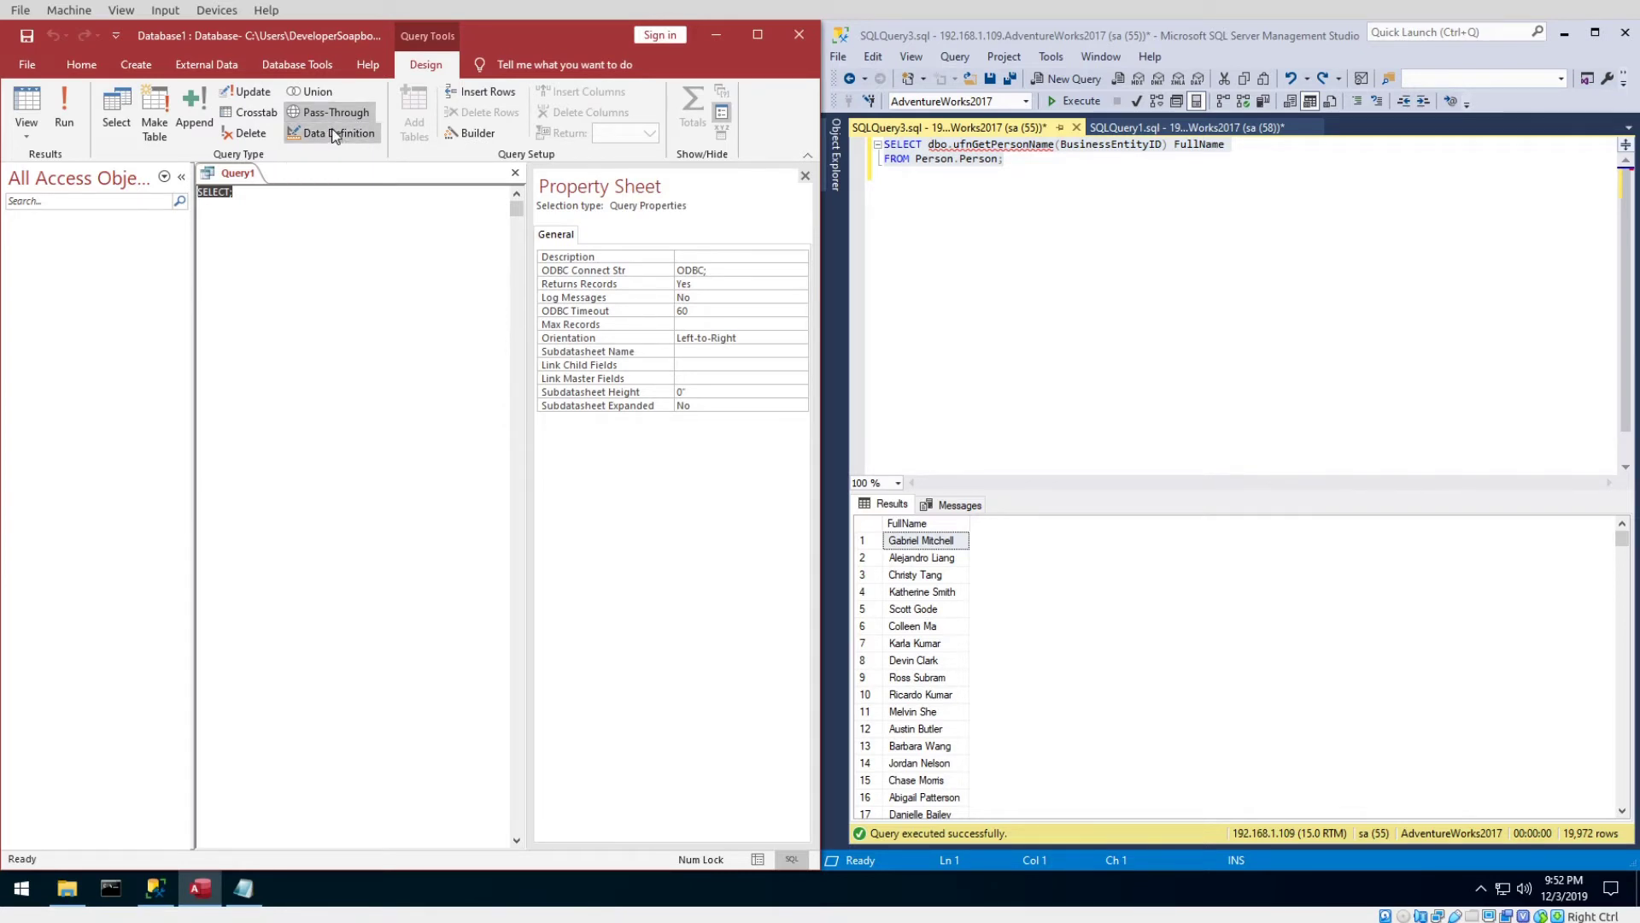
click(337, 118)
click(737, 285)
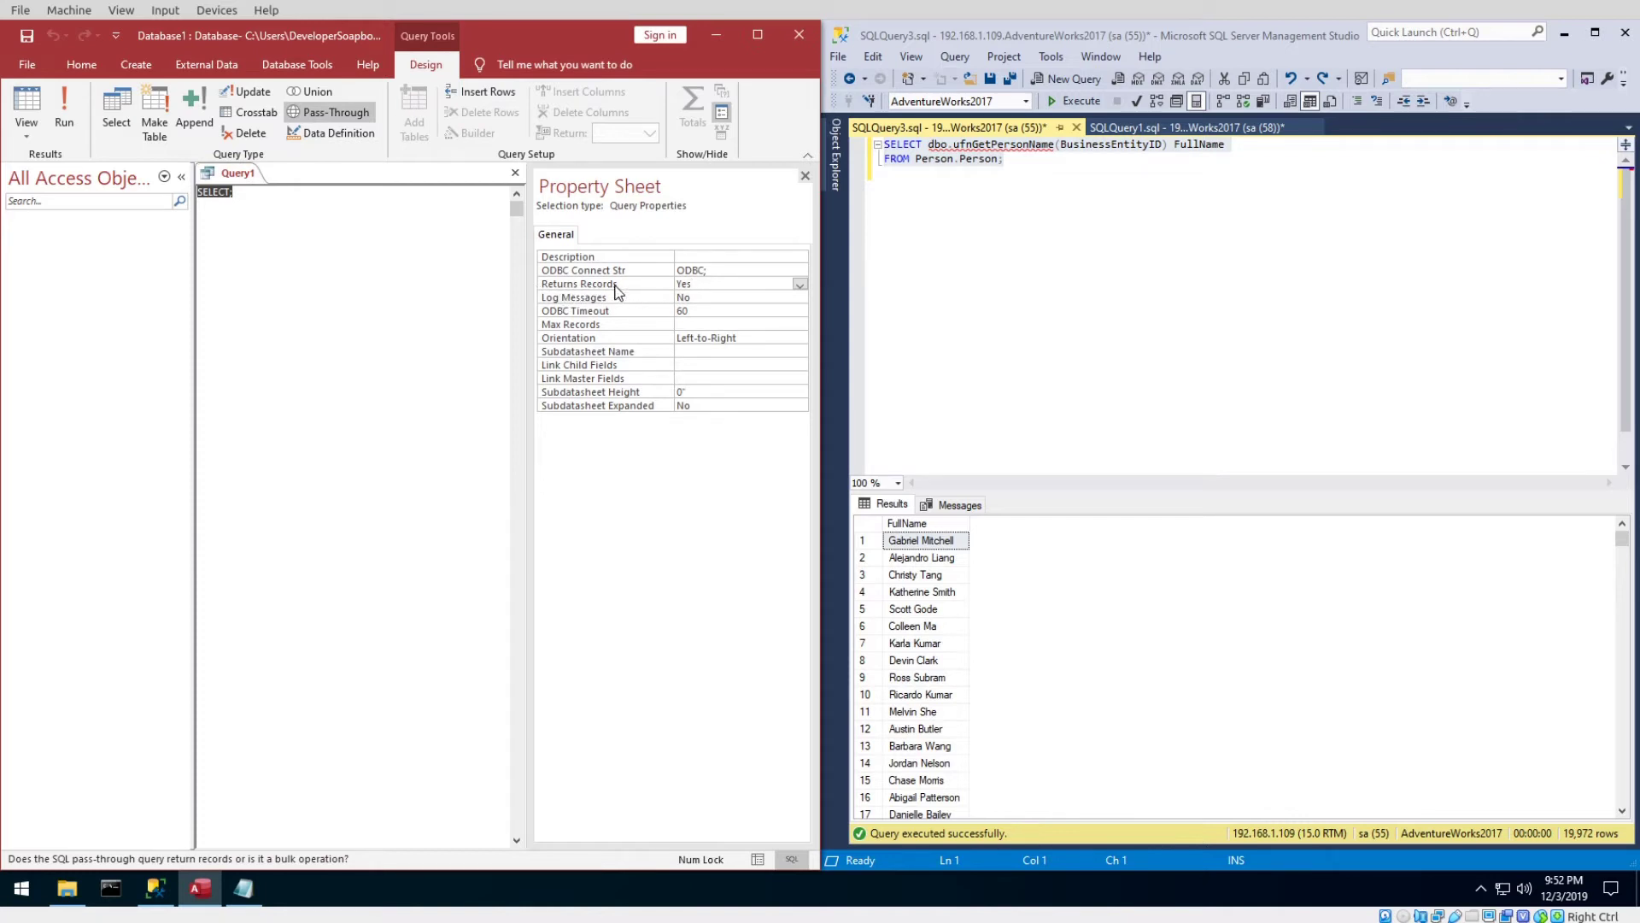
click(800, 285)
click(747, 309)
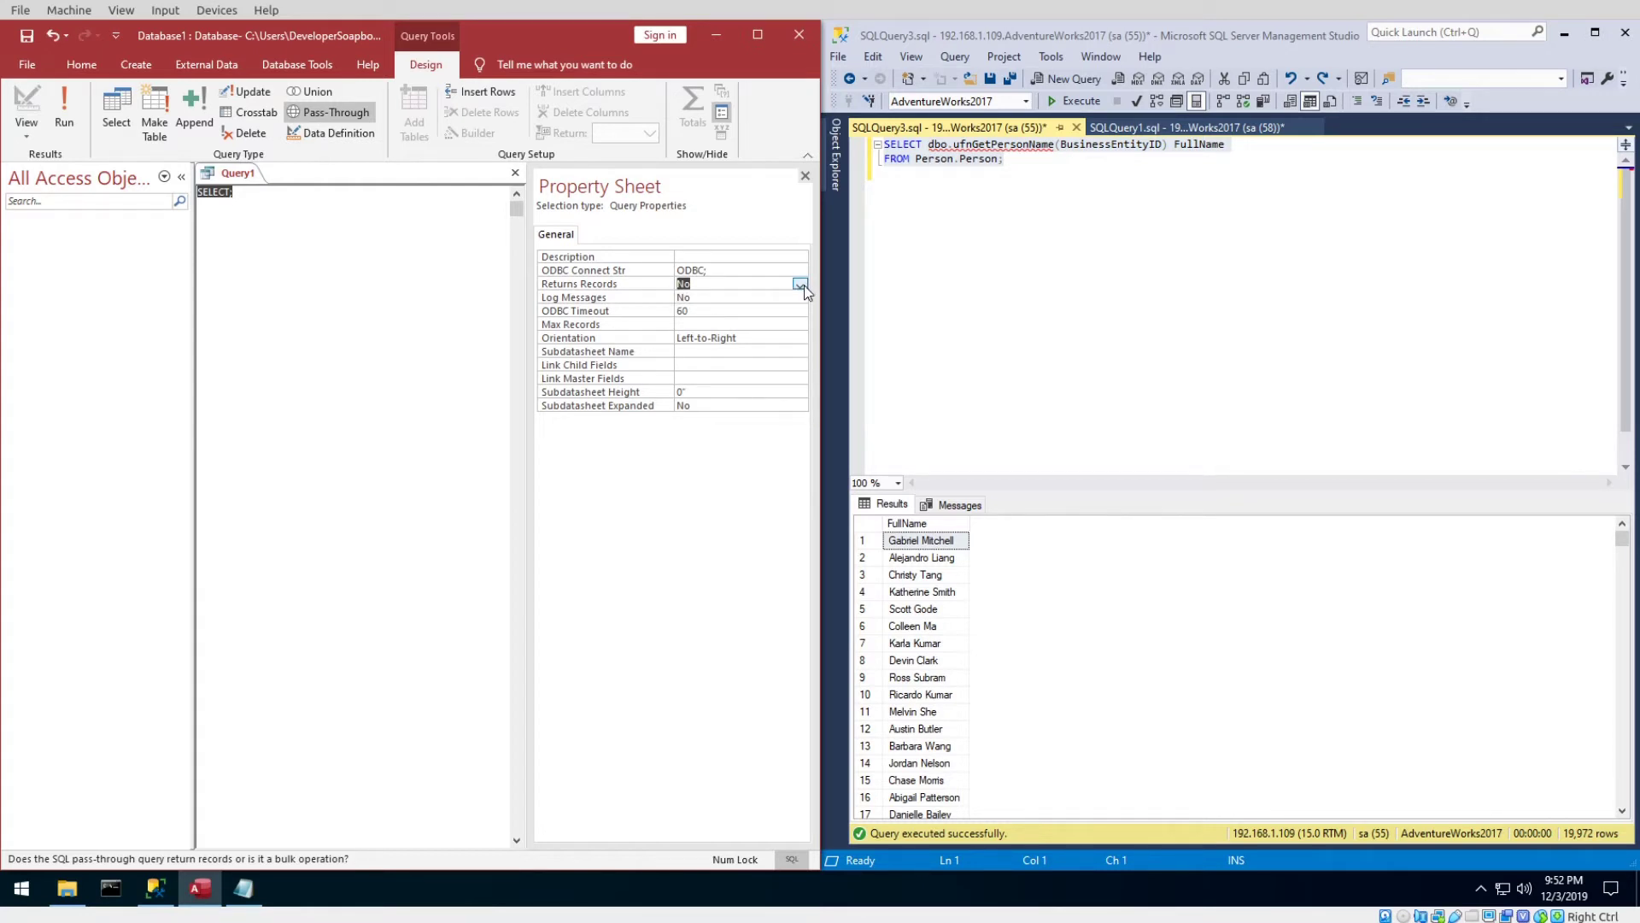
click(800, 284)
click(747, 295)
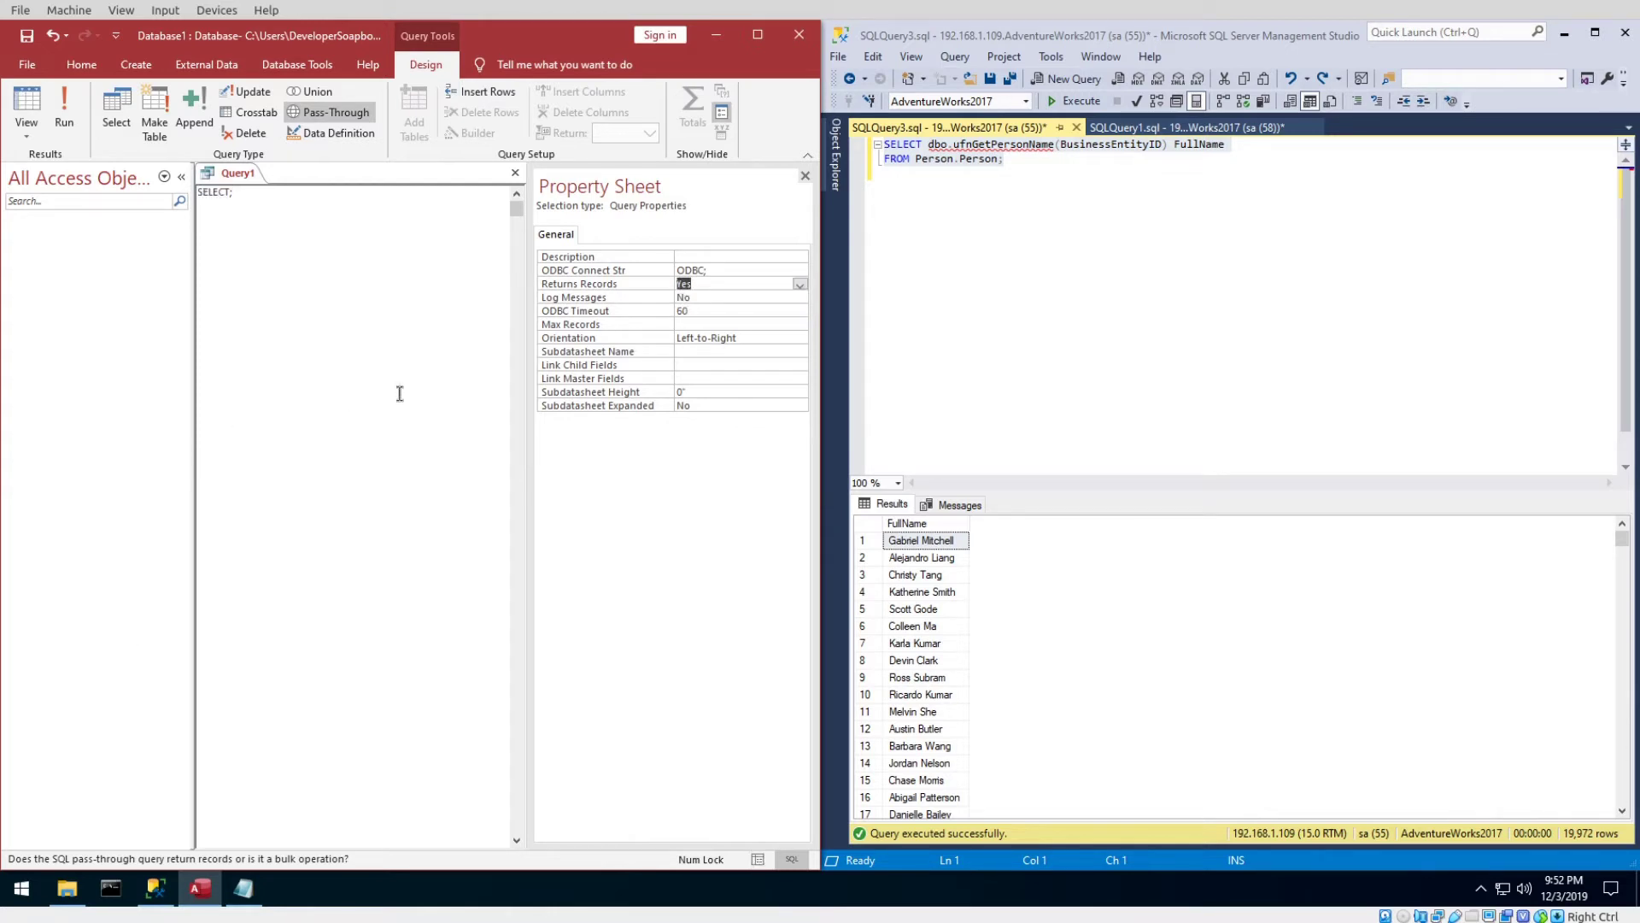
Copy the SSMS full-name query and paste it over Query1's SELECT; text.
click(1127, 166)
key(ctrl+a)
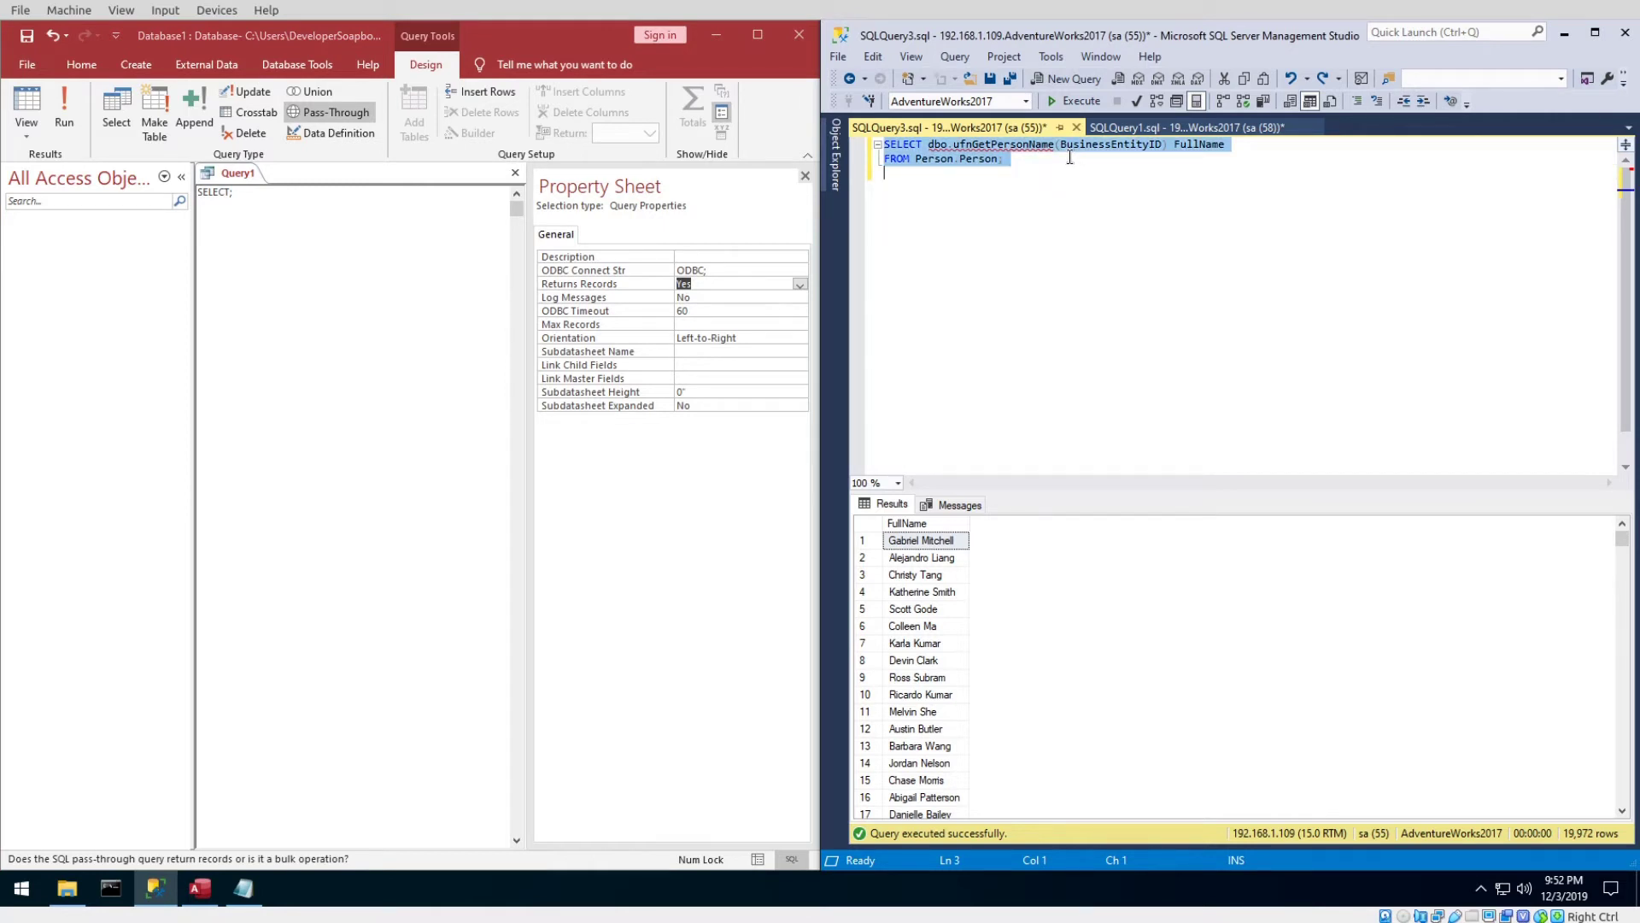
key(ctrl+c)
click(356, 229)
key(ctrl+a)
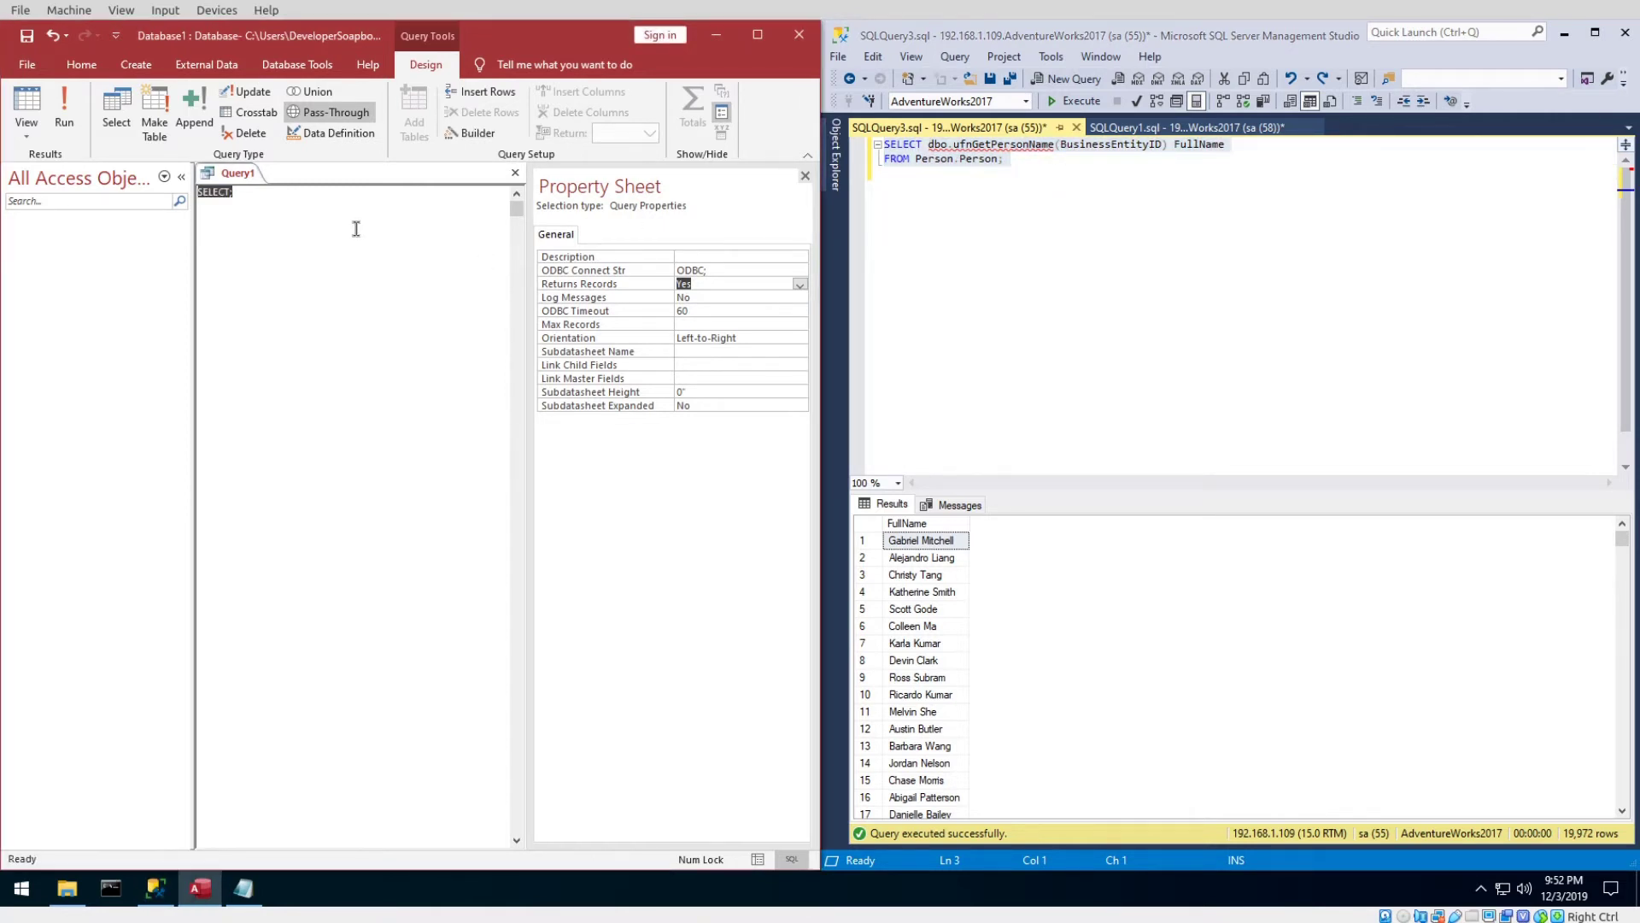
key(ctrl+v)
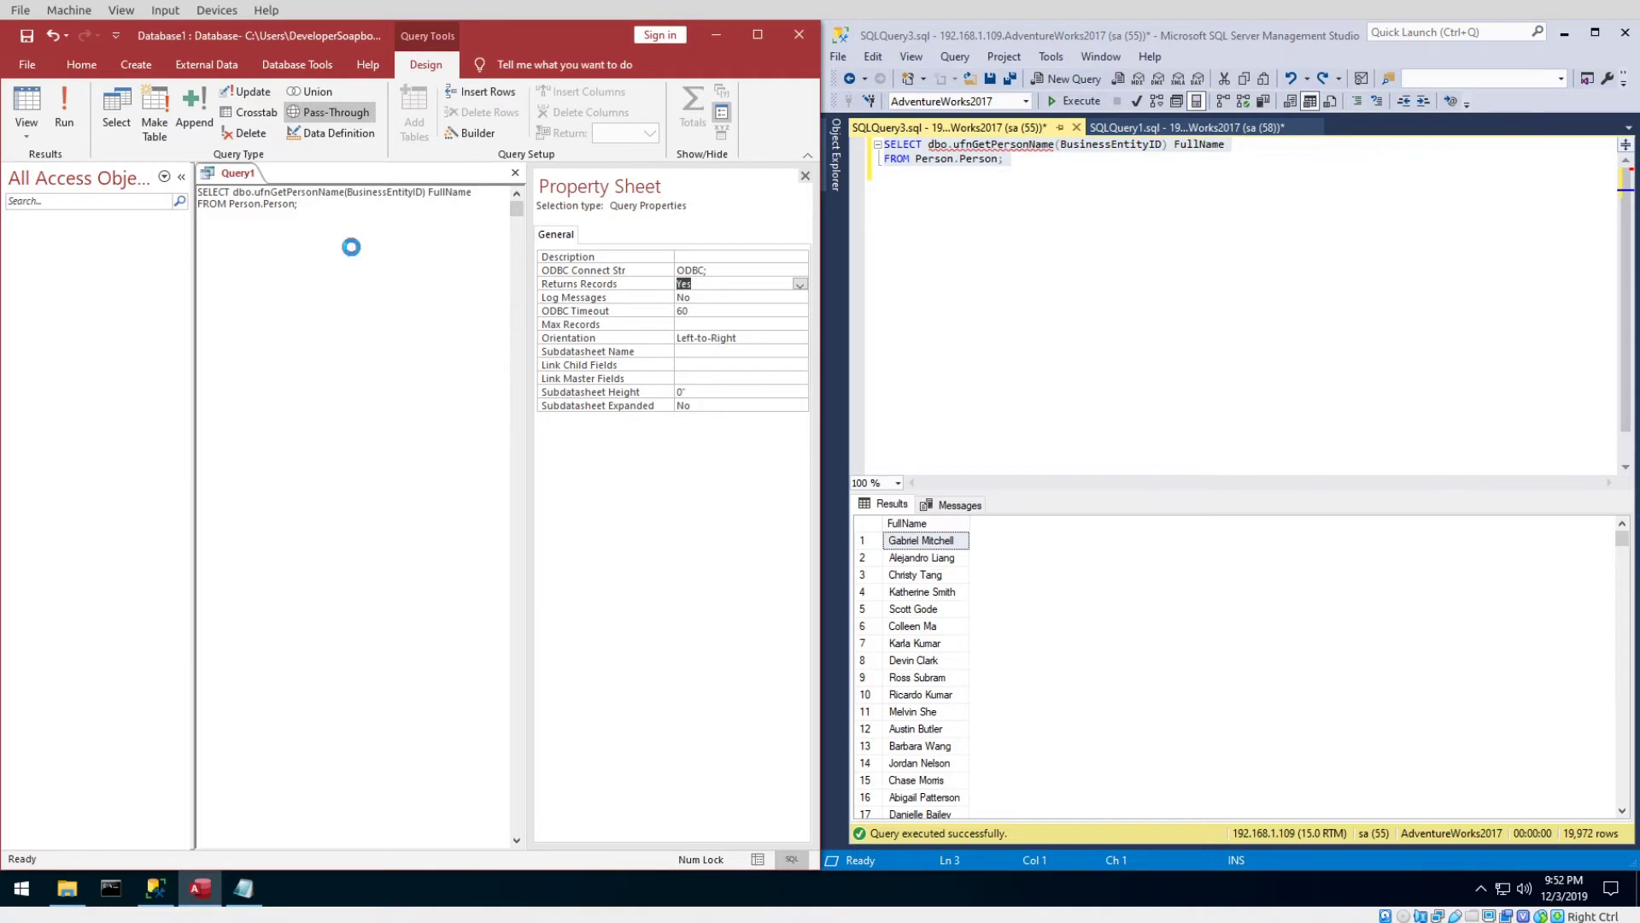
Save the pass-through query as Query1.
key(ctrl+s)
click(406, 355)
click(725, 272)
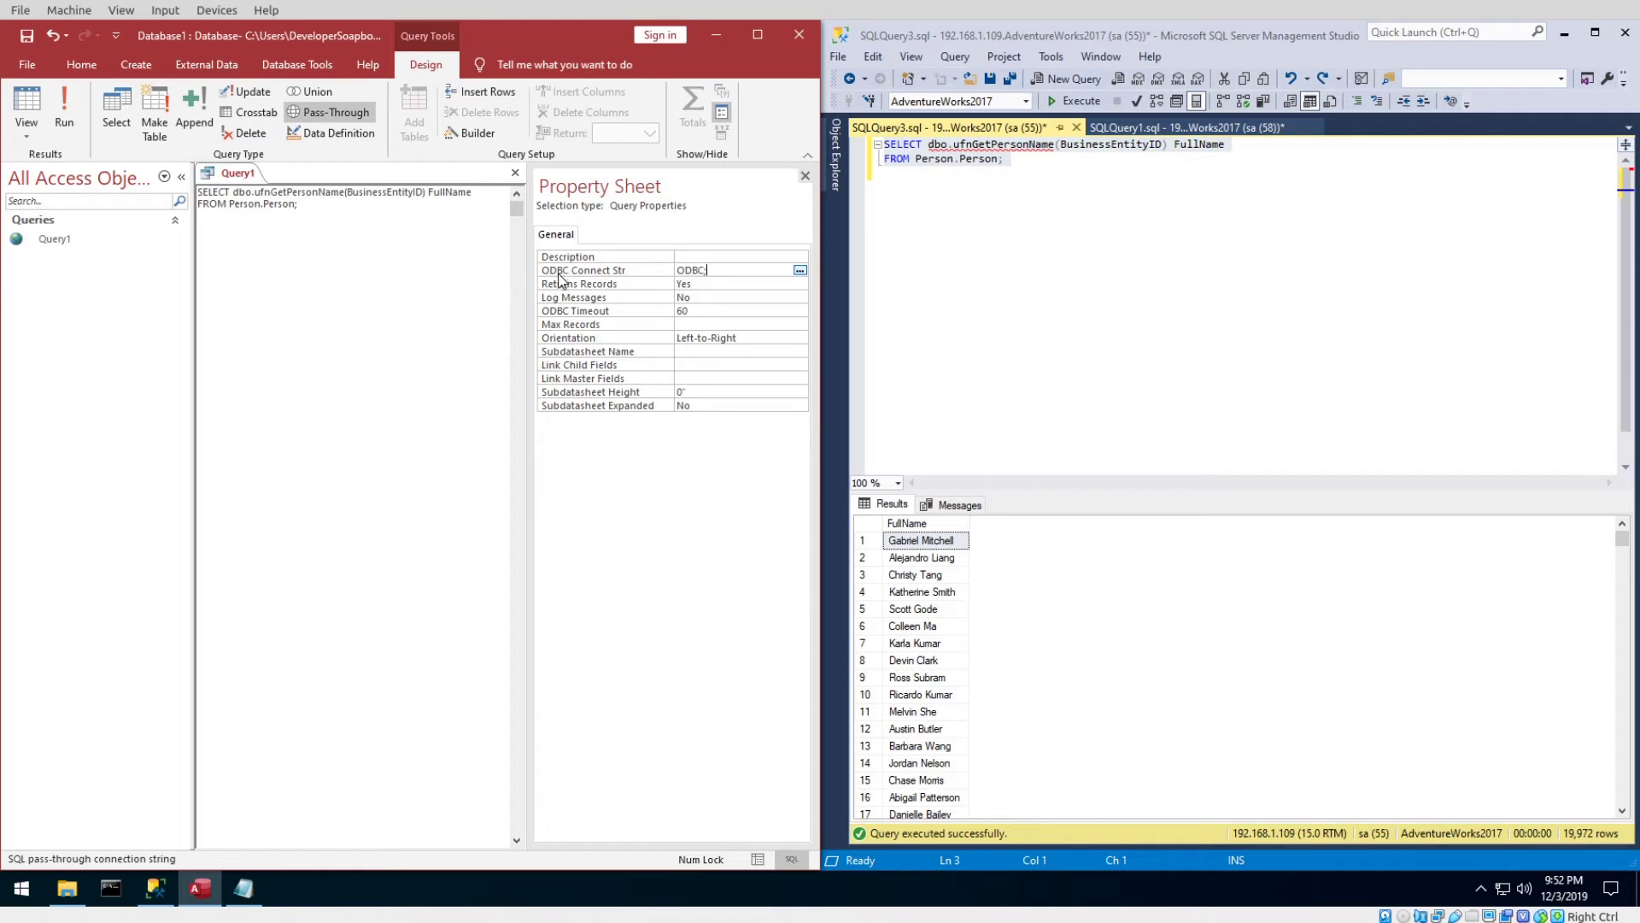
Pick AdventureWorks from the Machine Data Source list and start the Create New Data Source wizard.
click(800, 271)
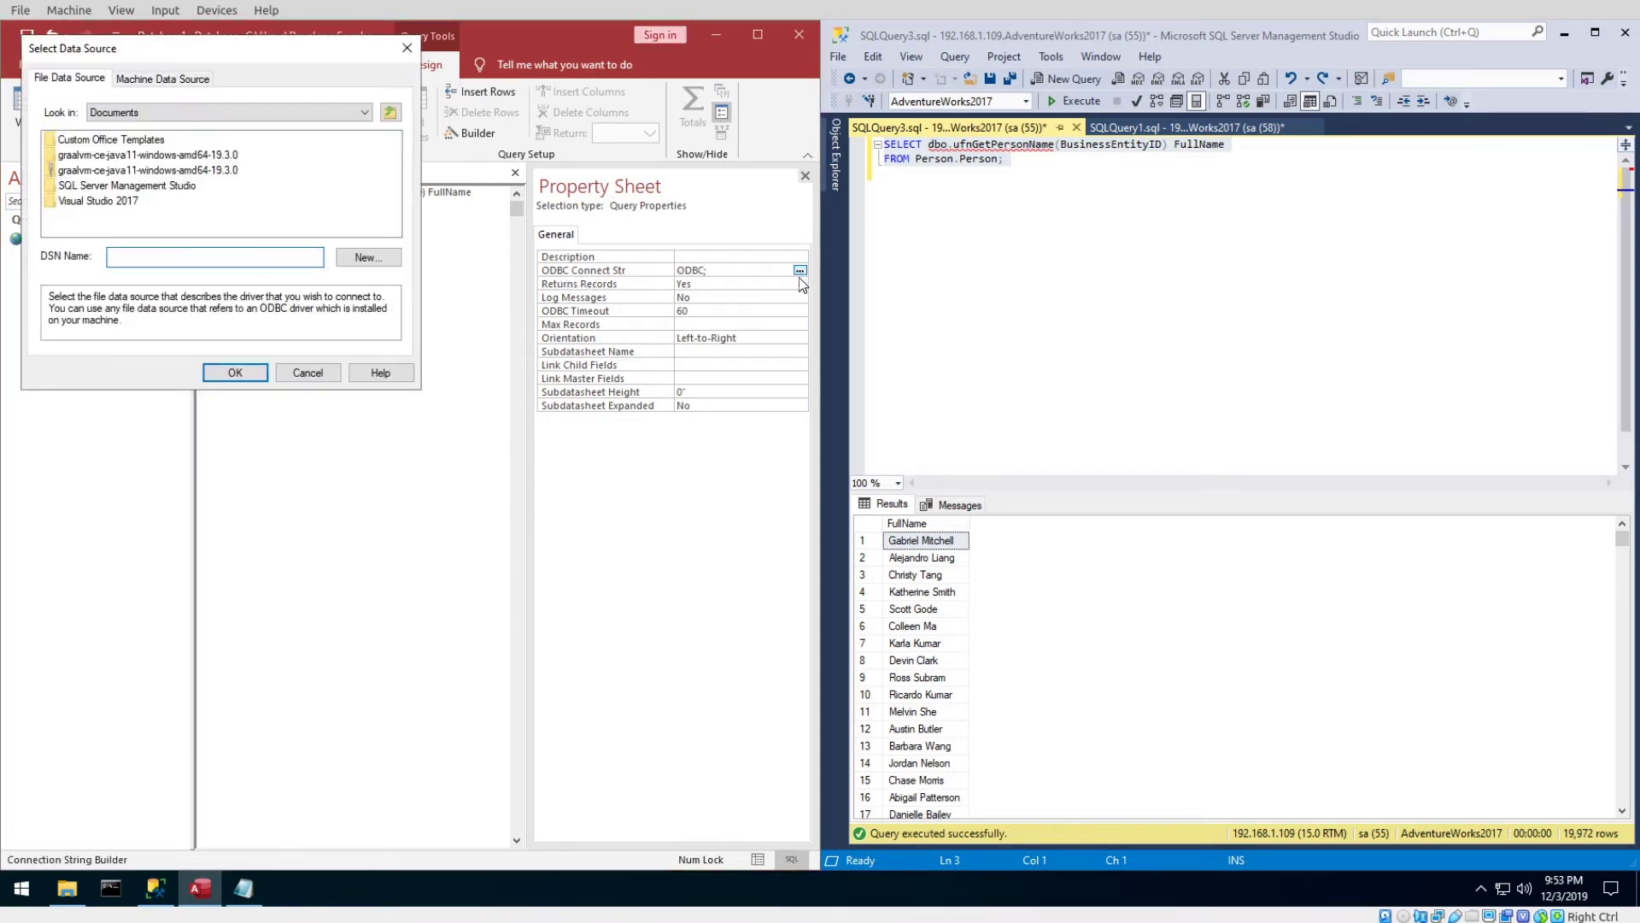
click(154, 82)
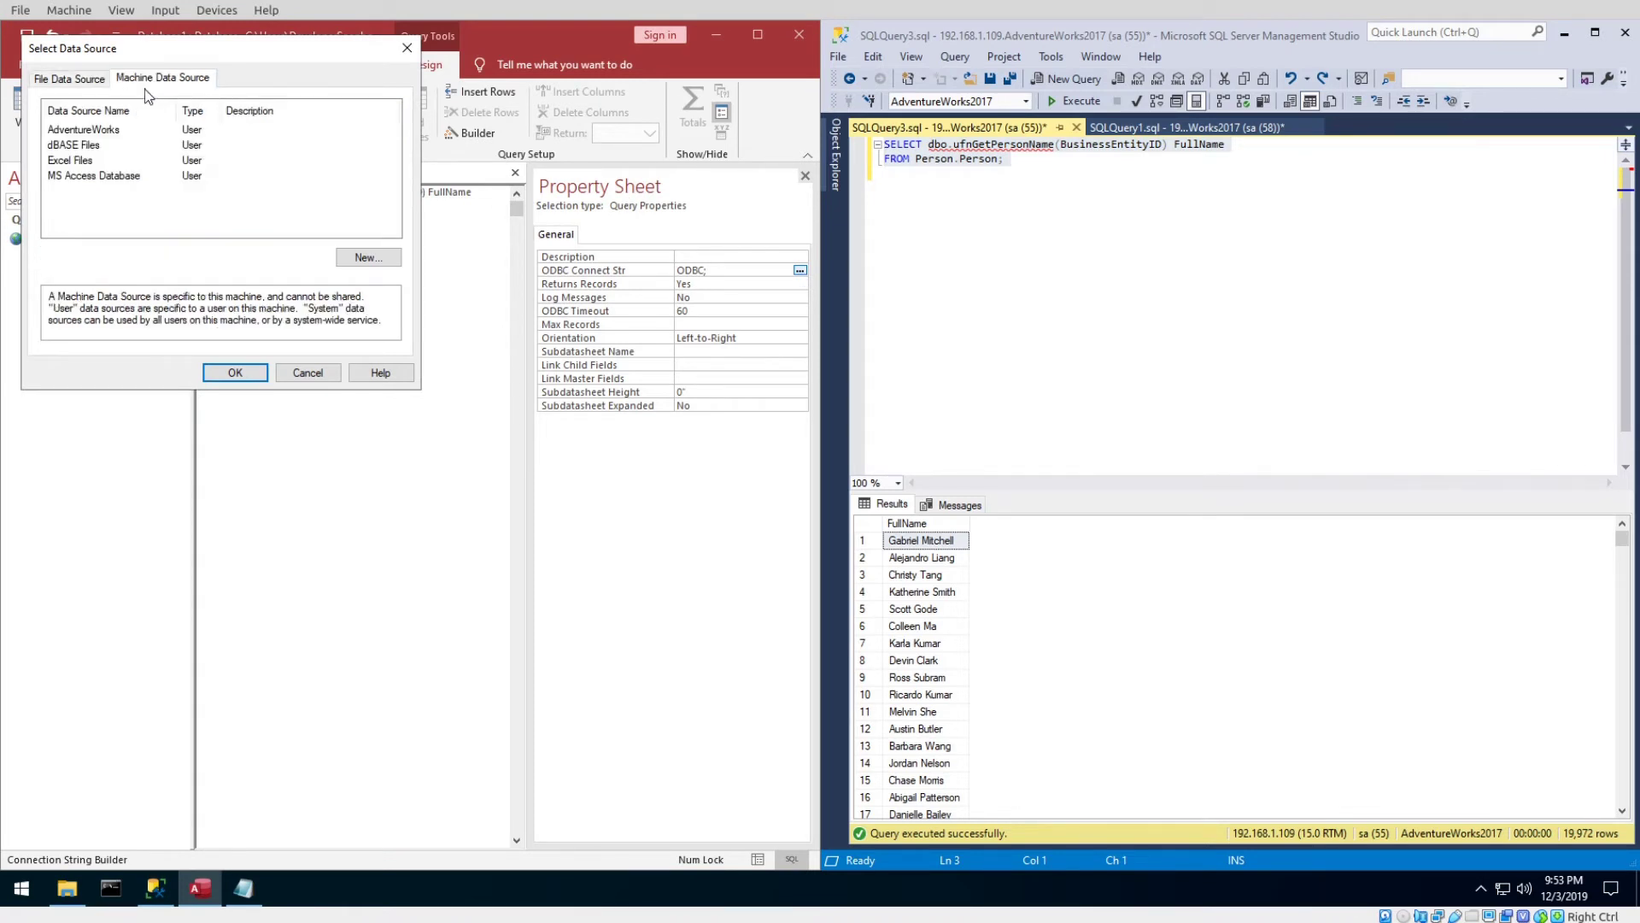
click(100, 131)
click(367, 258)
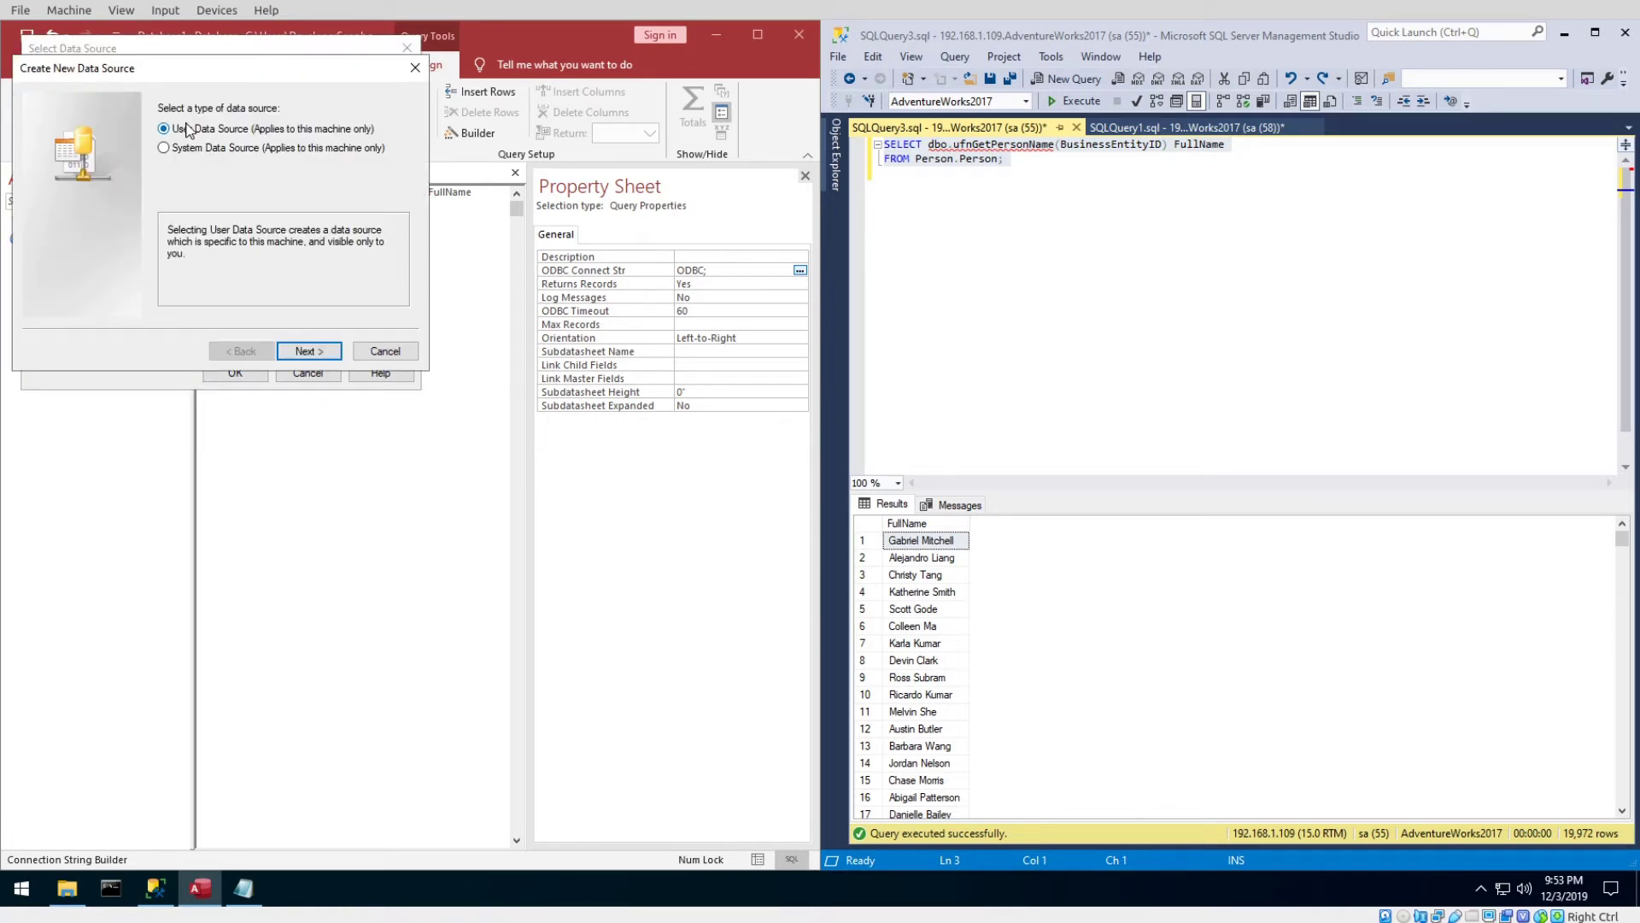
click(304, 351)
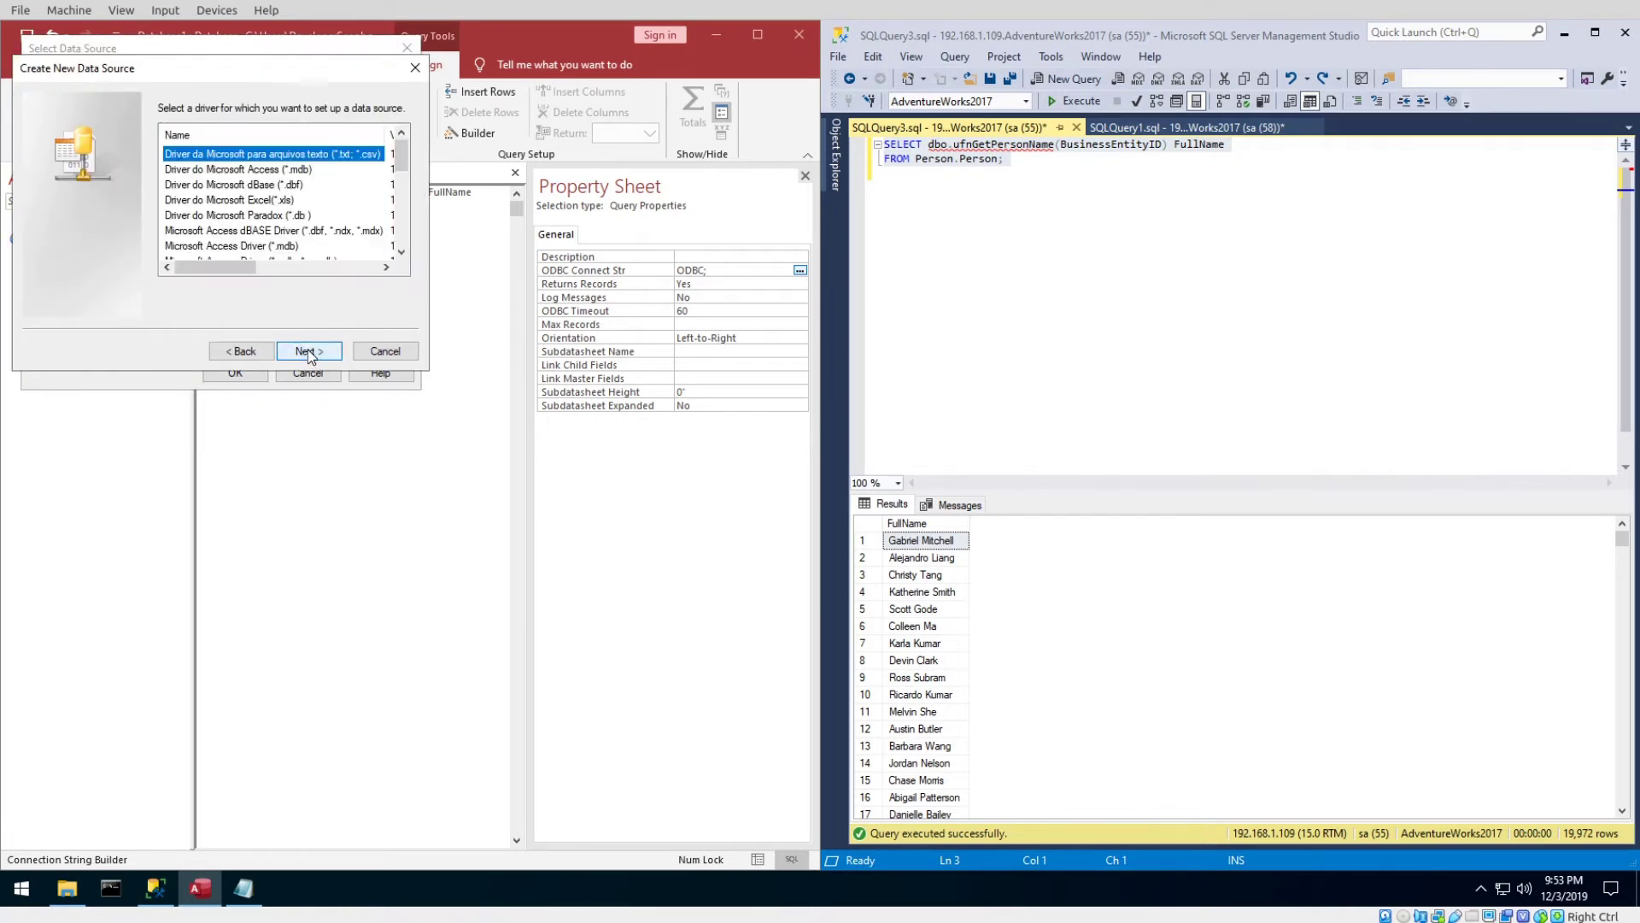
drag(399, 169, 395, 269)
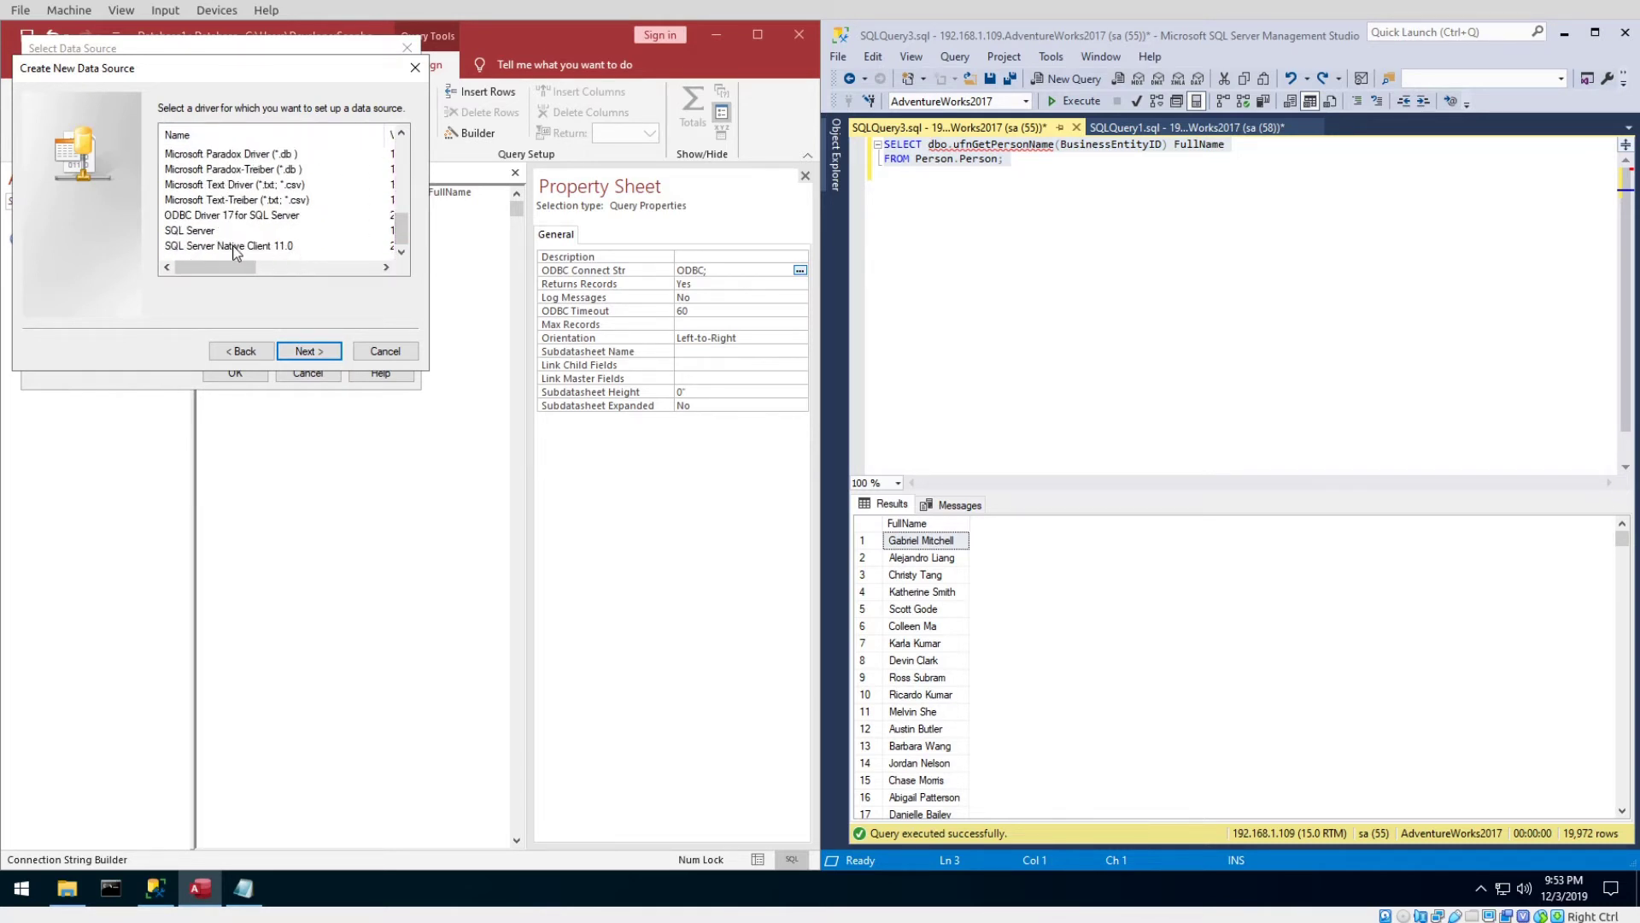
click(190, 234)
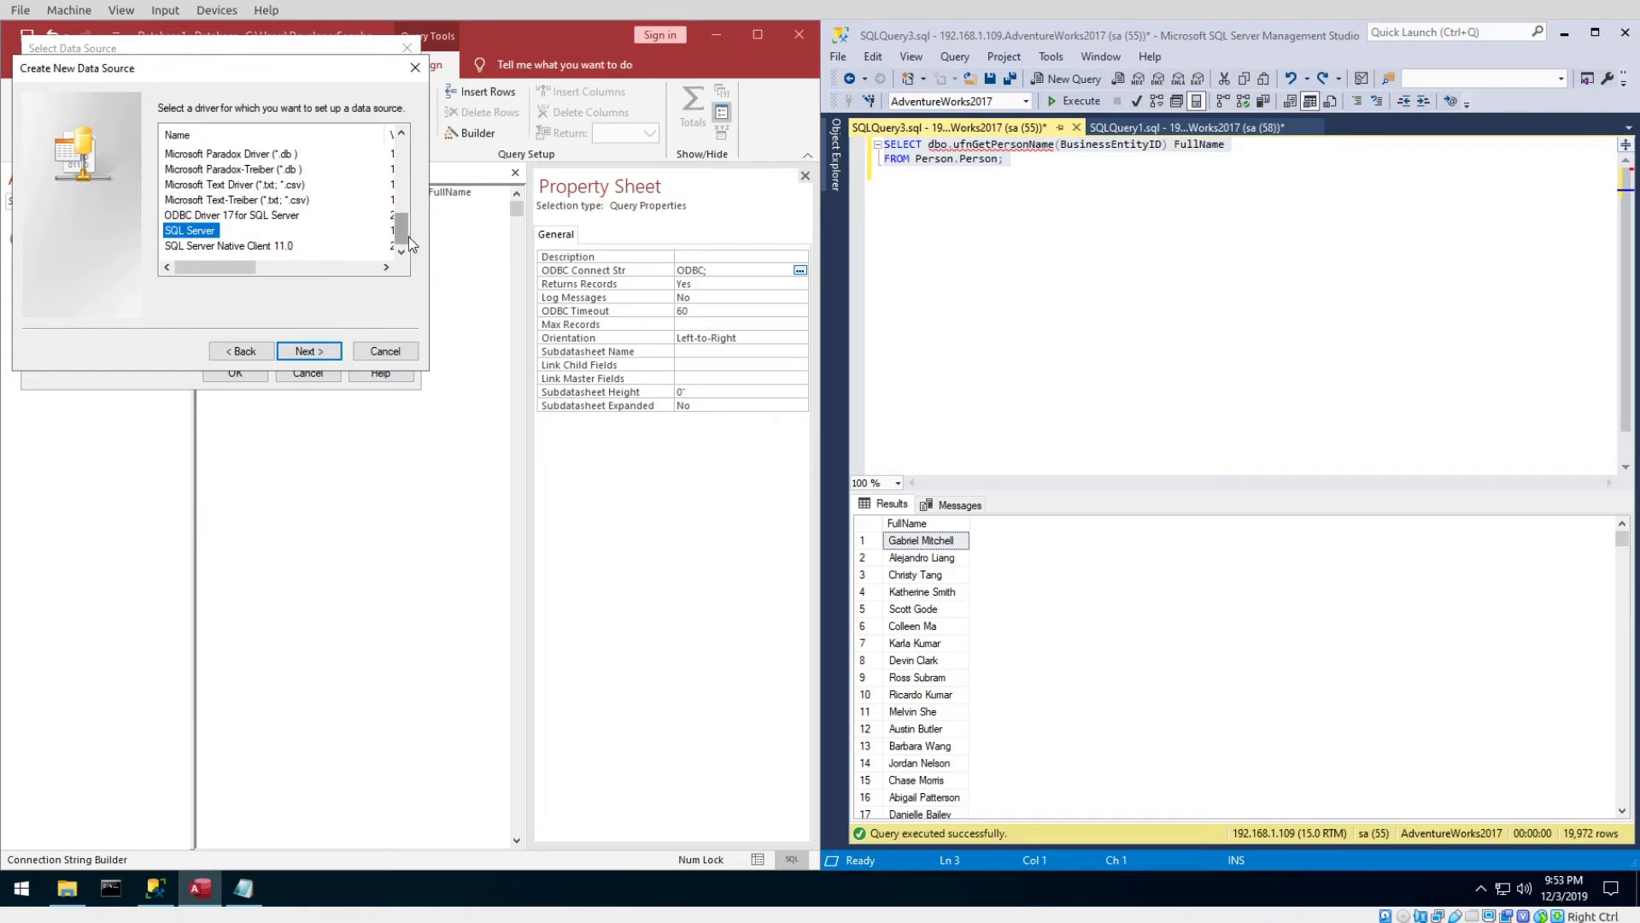
scroll(408, 219, up, 1)
scroll(407, 248, down, 1)
click(373, 350)
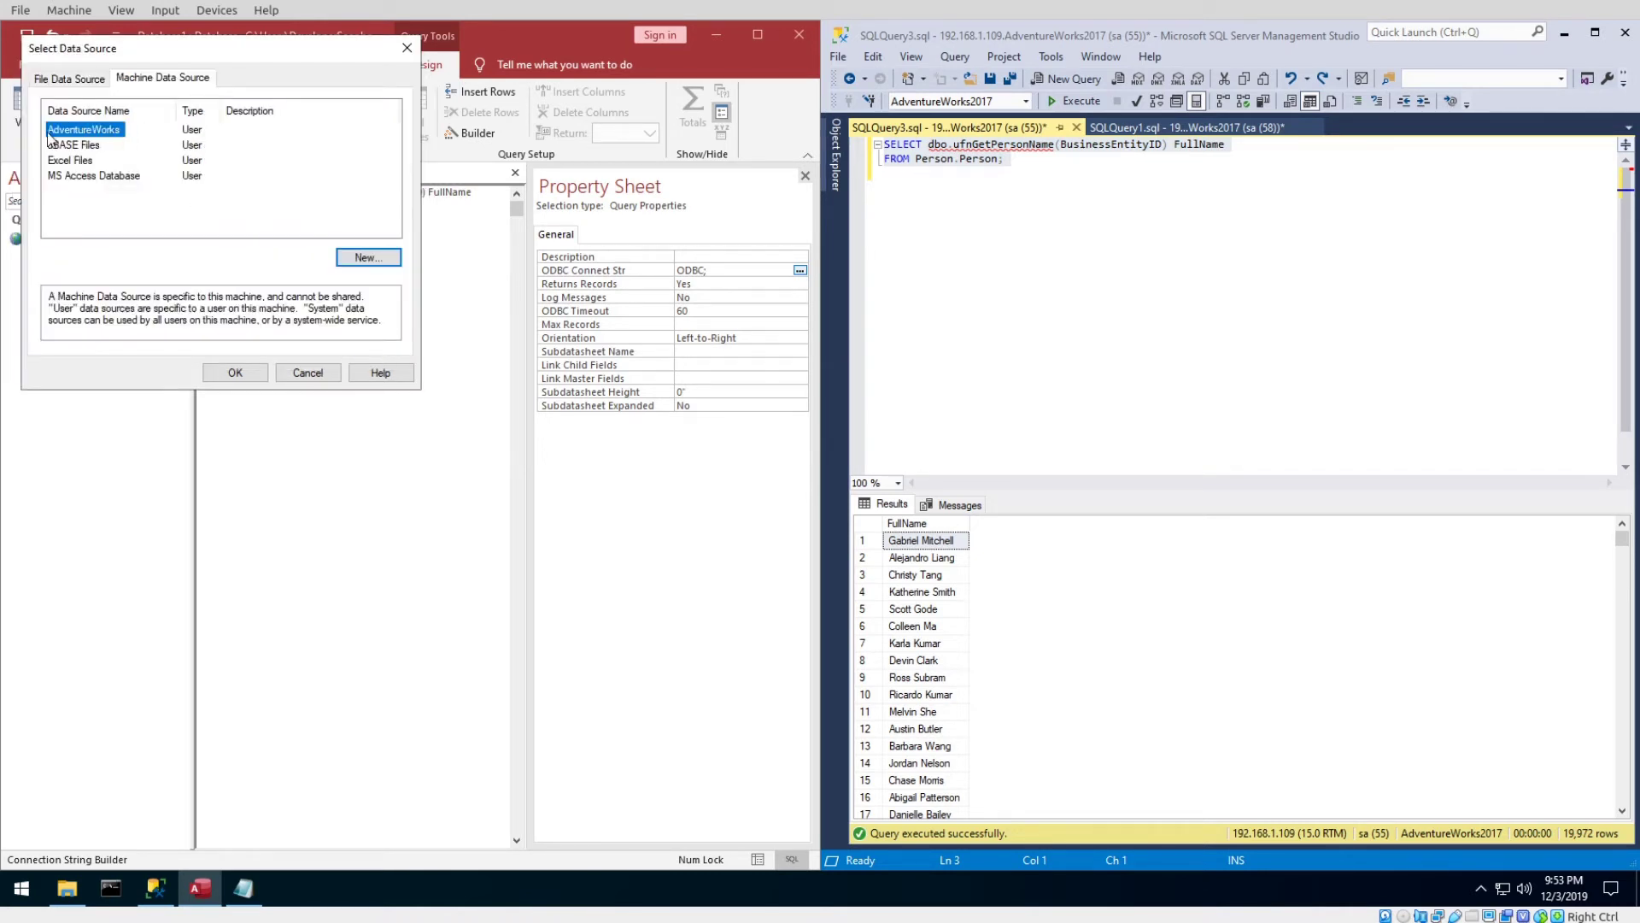
Confirm the AdventureWorks DSN, submit the SQL Server login password, and dismiss the connection error.
click(233, 372)
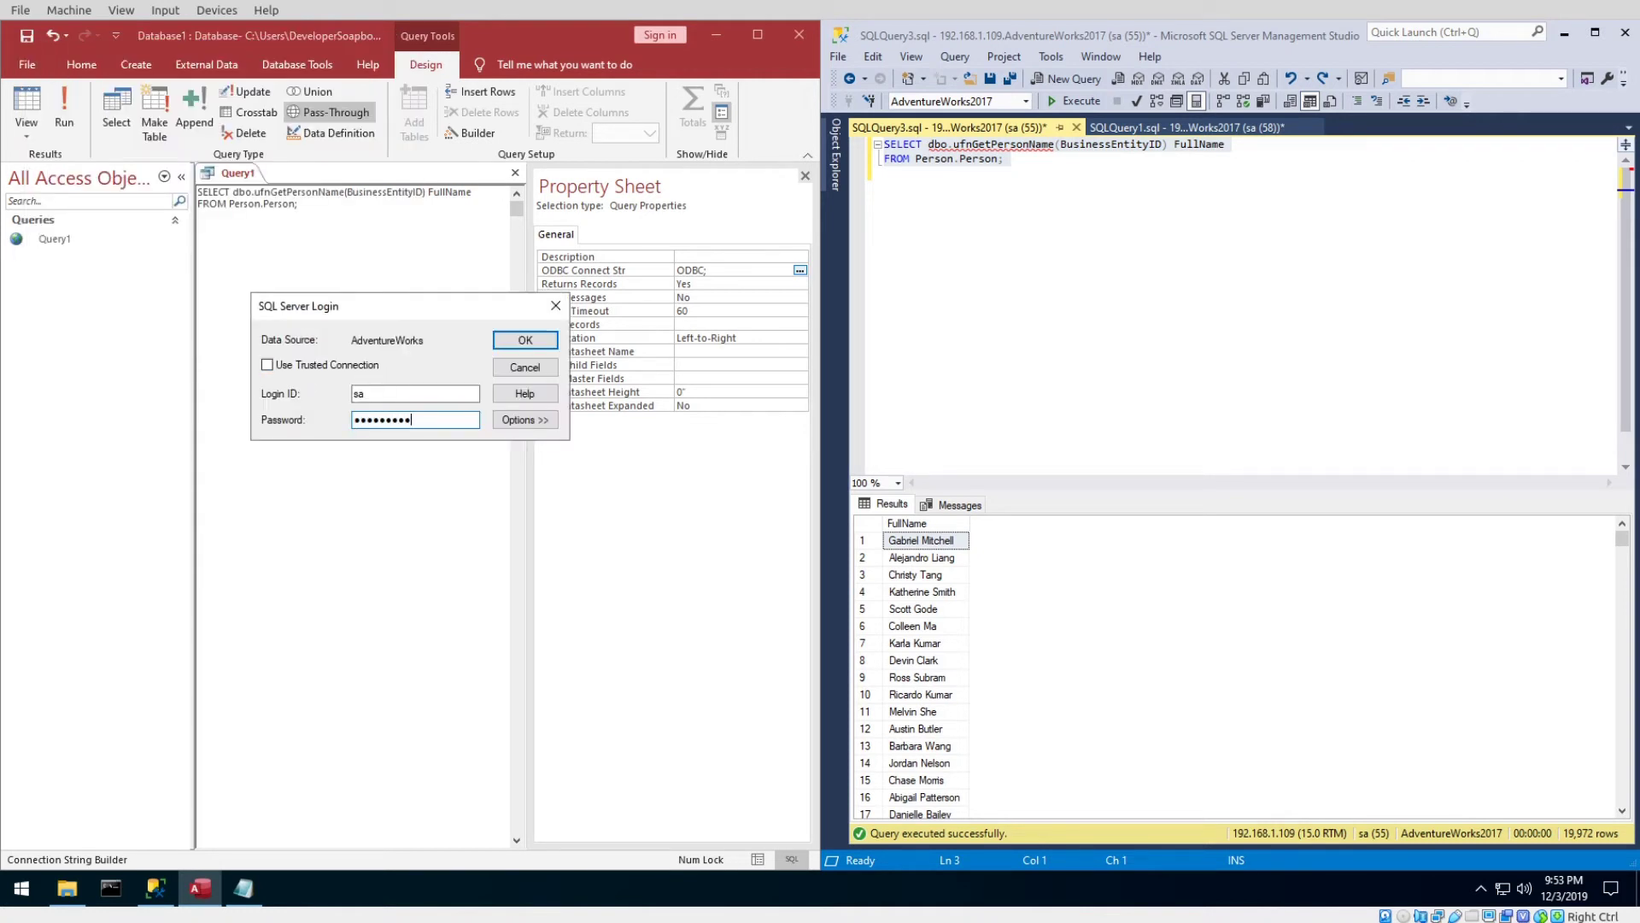
click(538, 344)
click(964, 531)
Re-enter the corrected password and save it in the ODBC connection string.
drag(435, 419, 338, 425)
text(••)
key(Return)
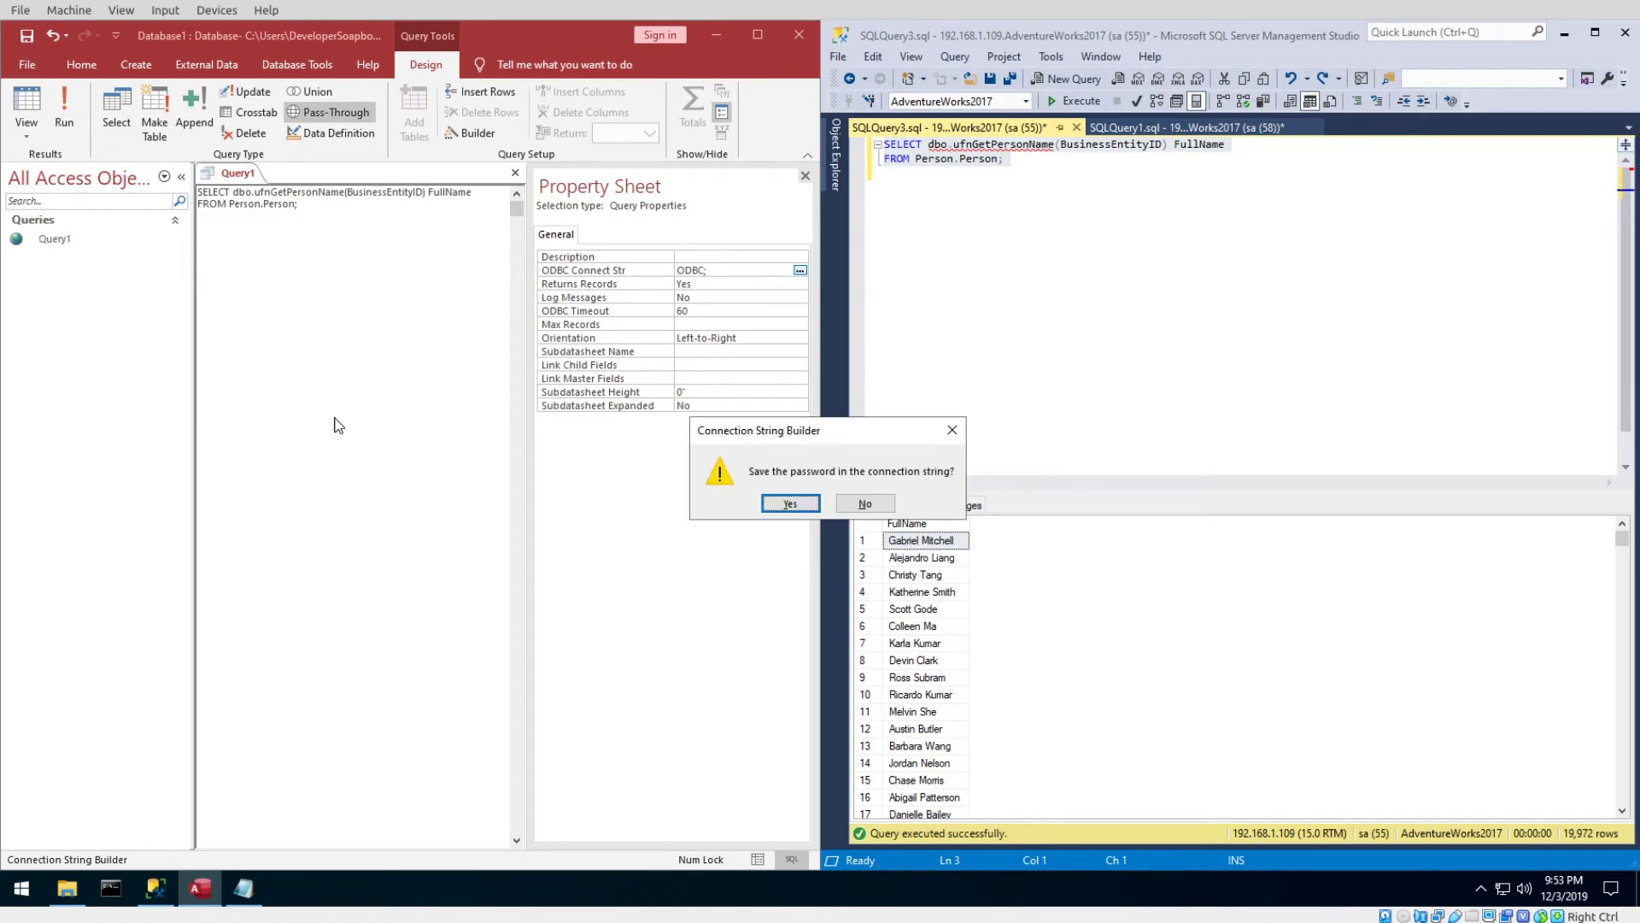
drag(828, 430, 568, 355)
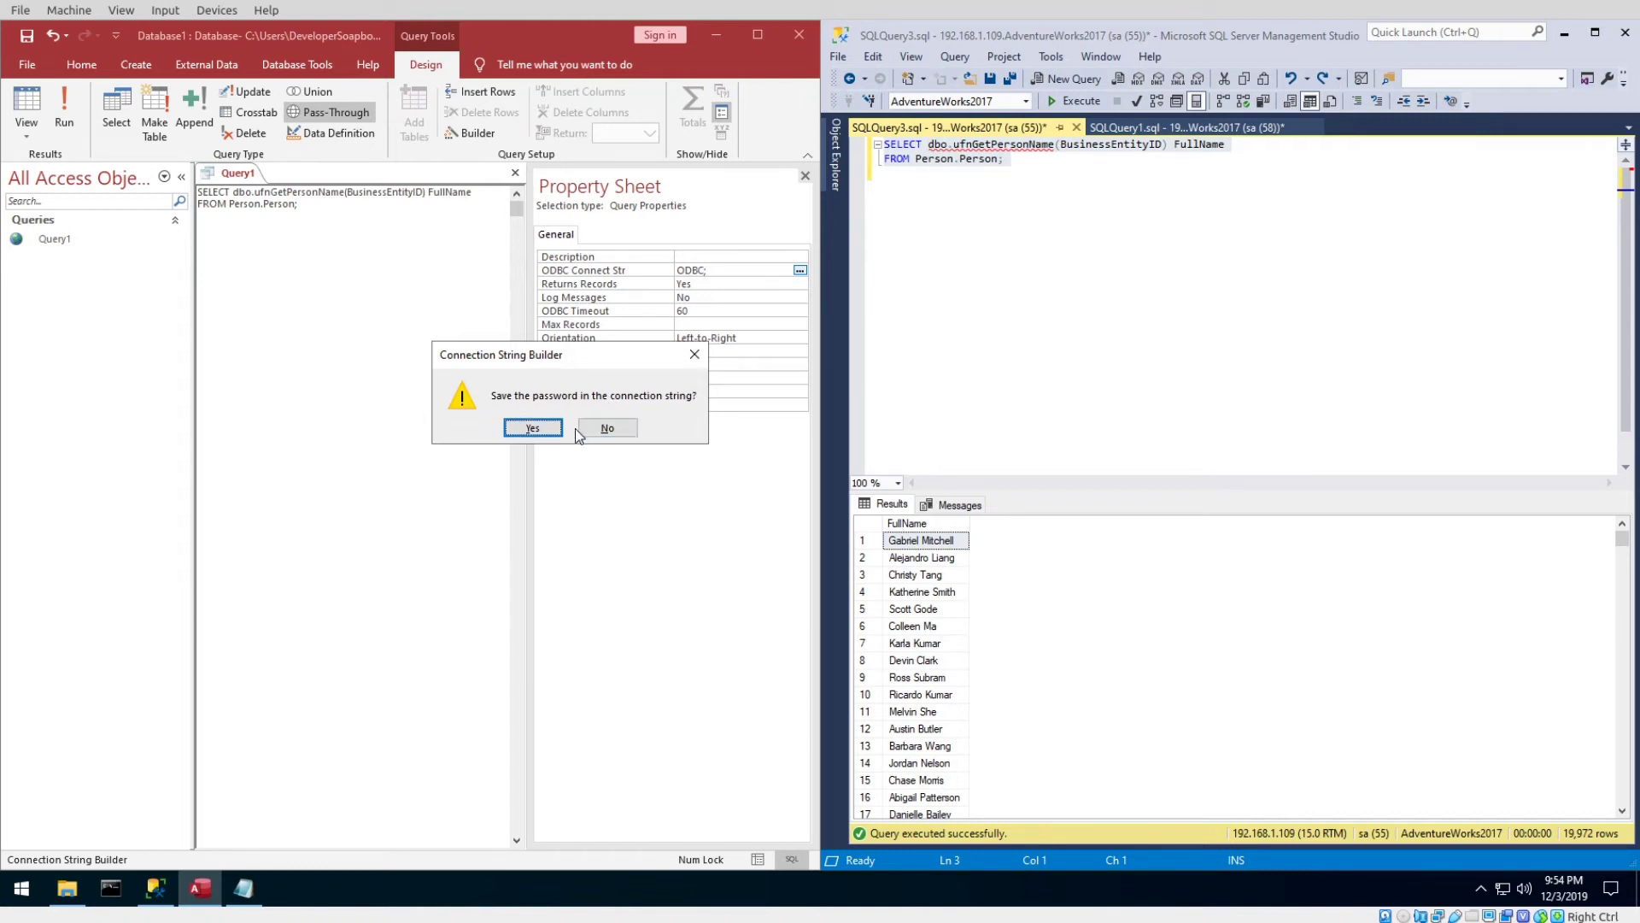
click(533, 428)
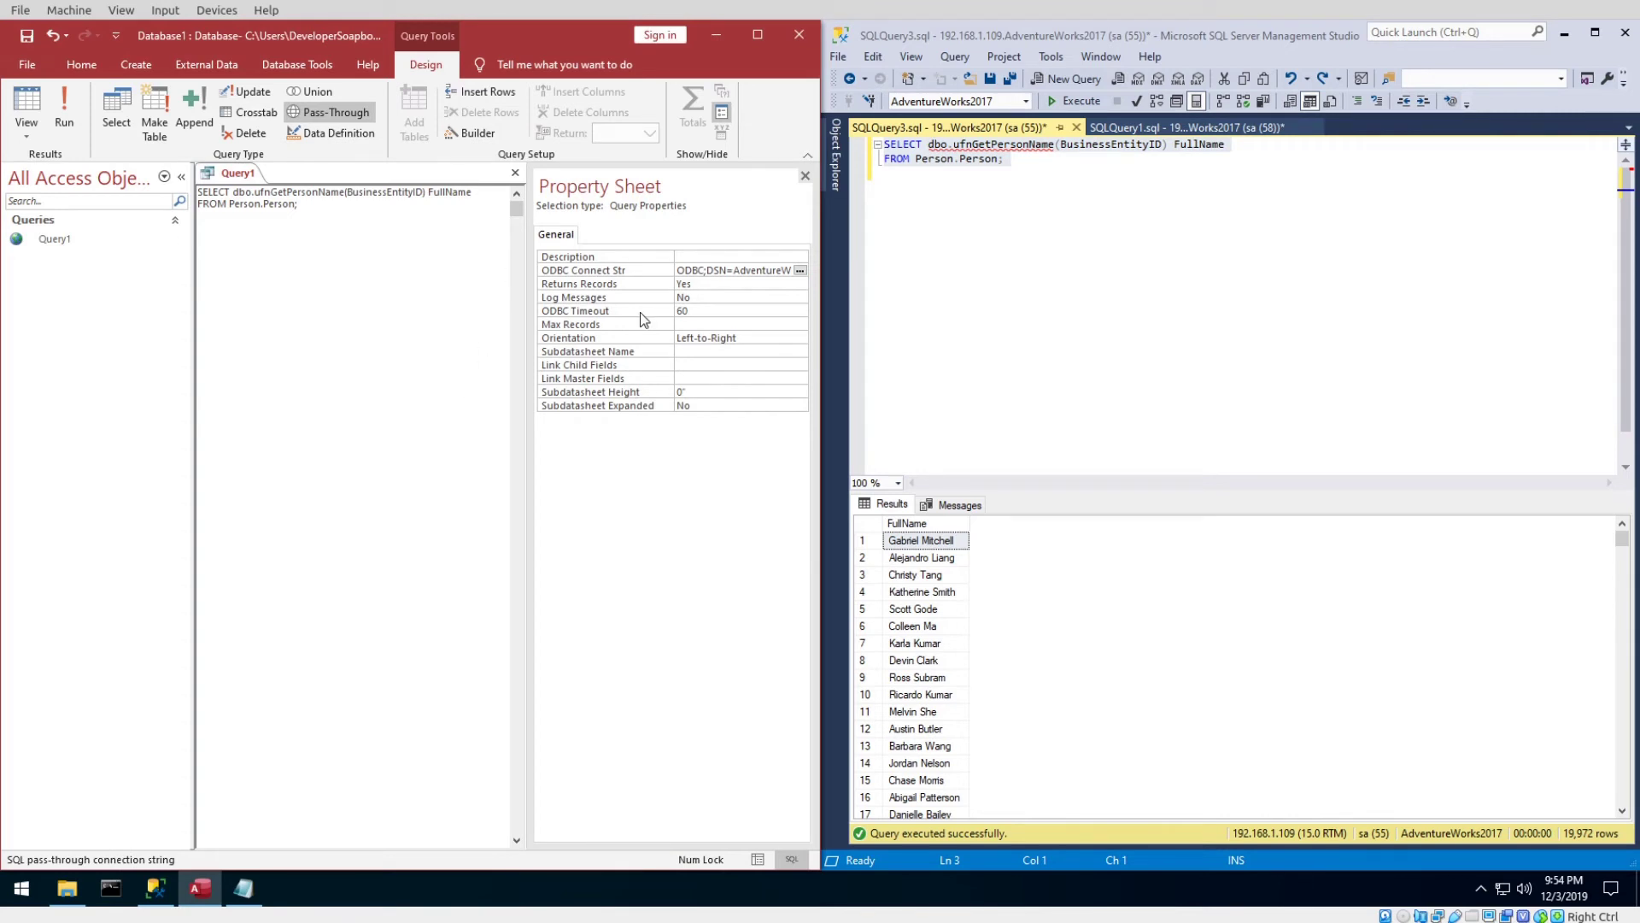
click(313, 218)
click(25, 109)
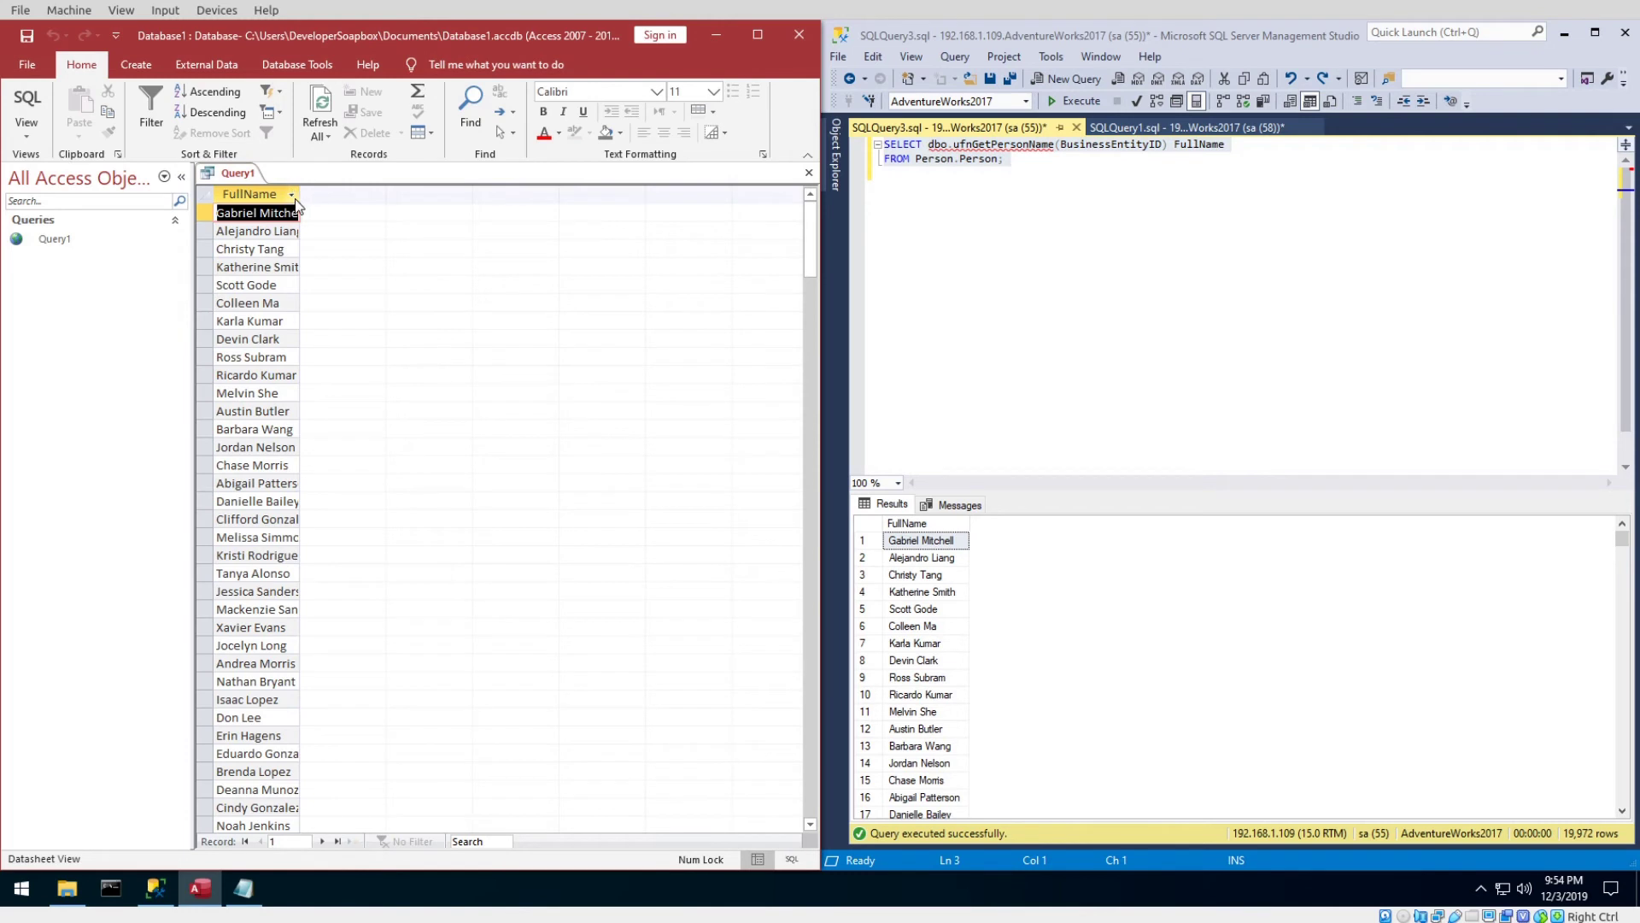
click(256, 194)
right_click(306, 203)
click(333, 214)
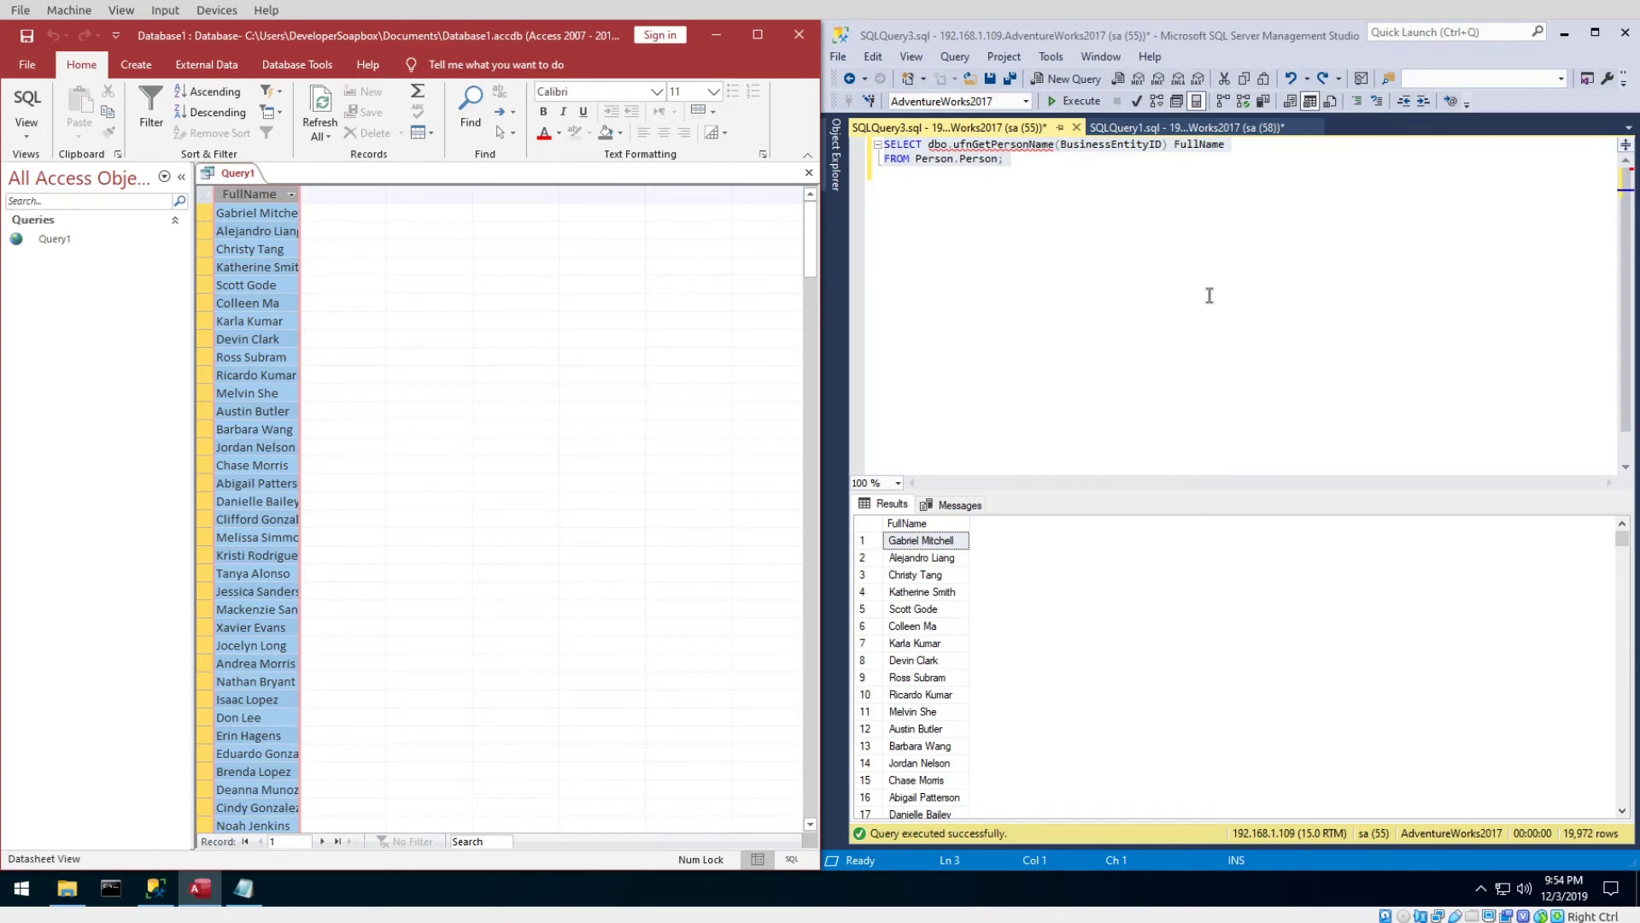
click(1093, 145)
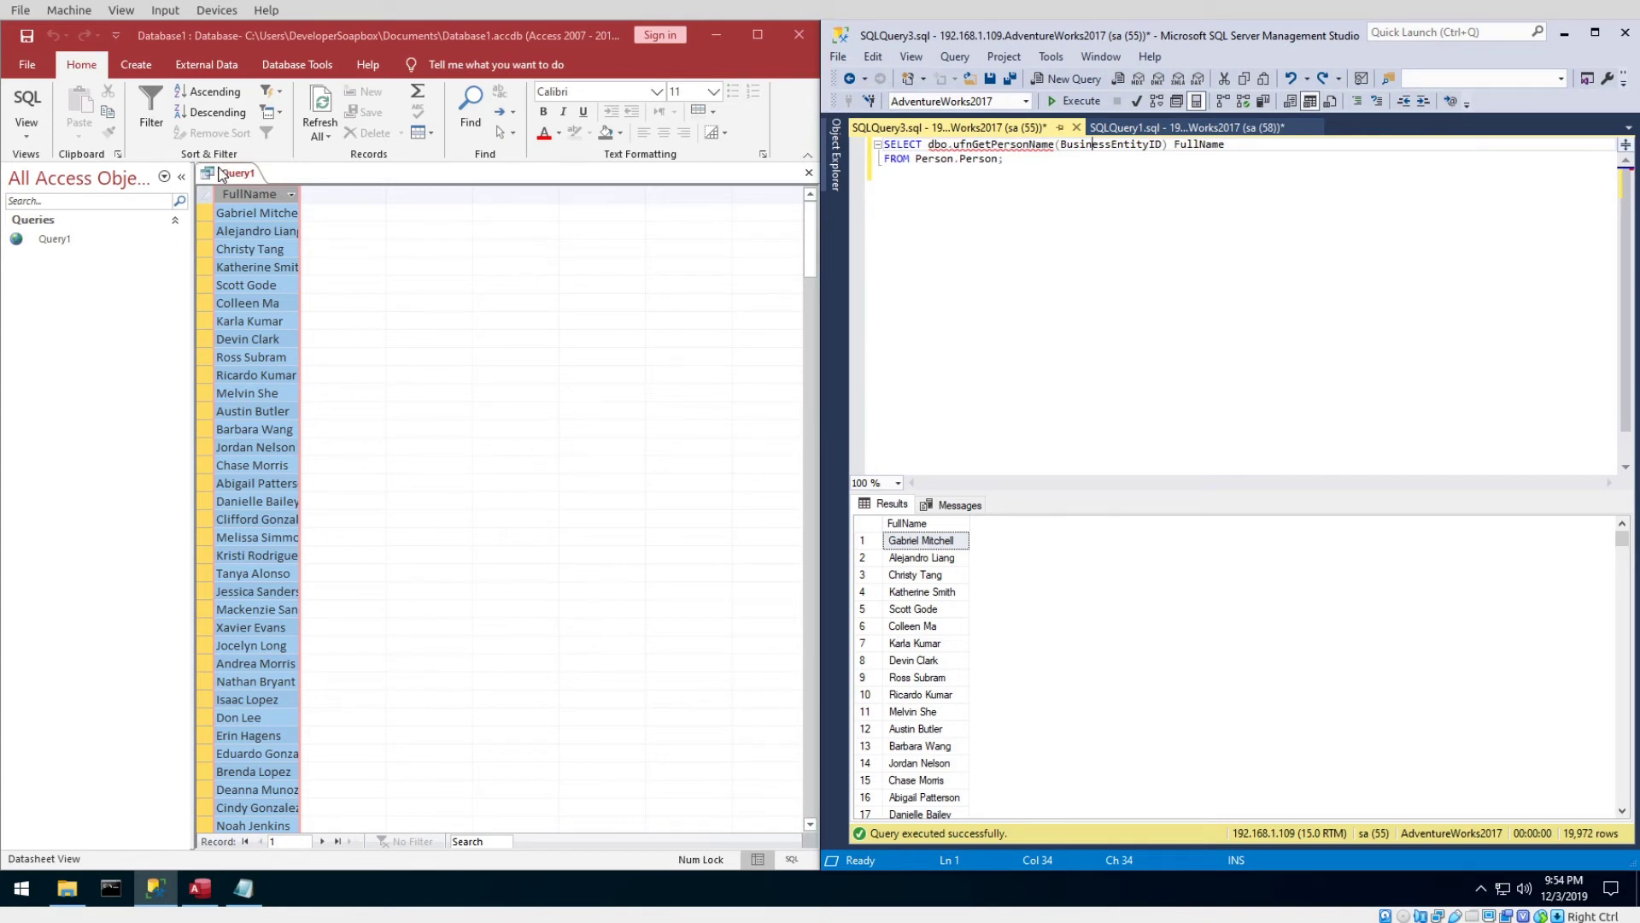
click(40, 98)
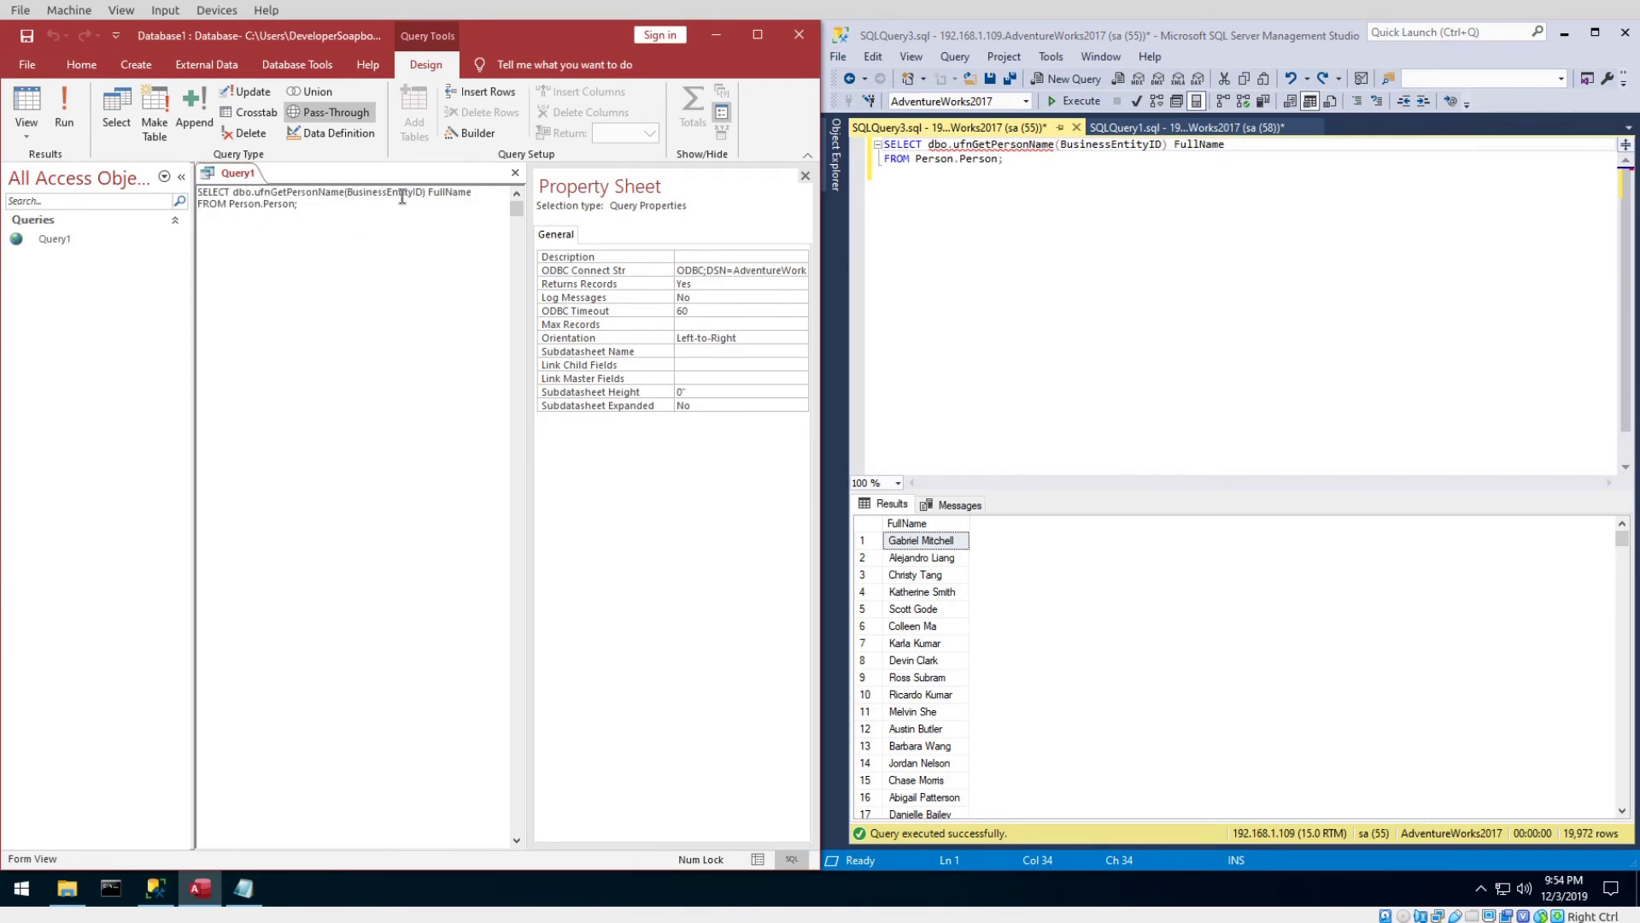
Replace Query1's SQL with CREATE table myTableName(id int) and run it on the server.
drag(313, 201, 130, 153)
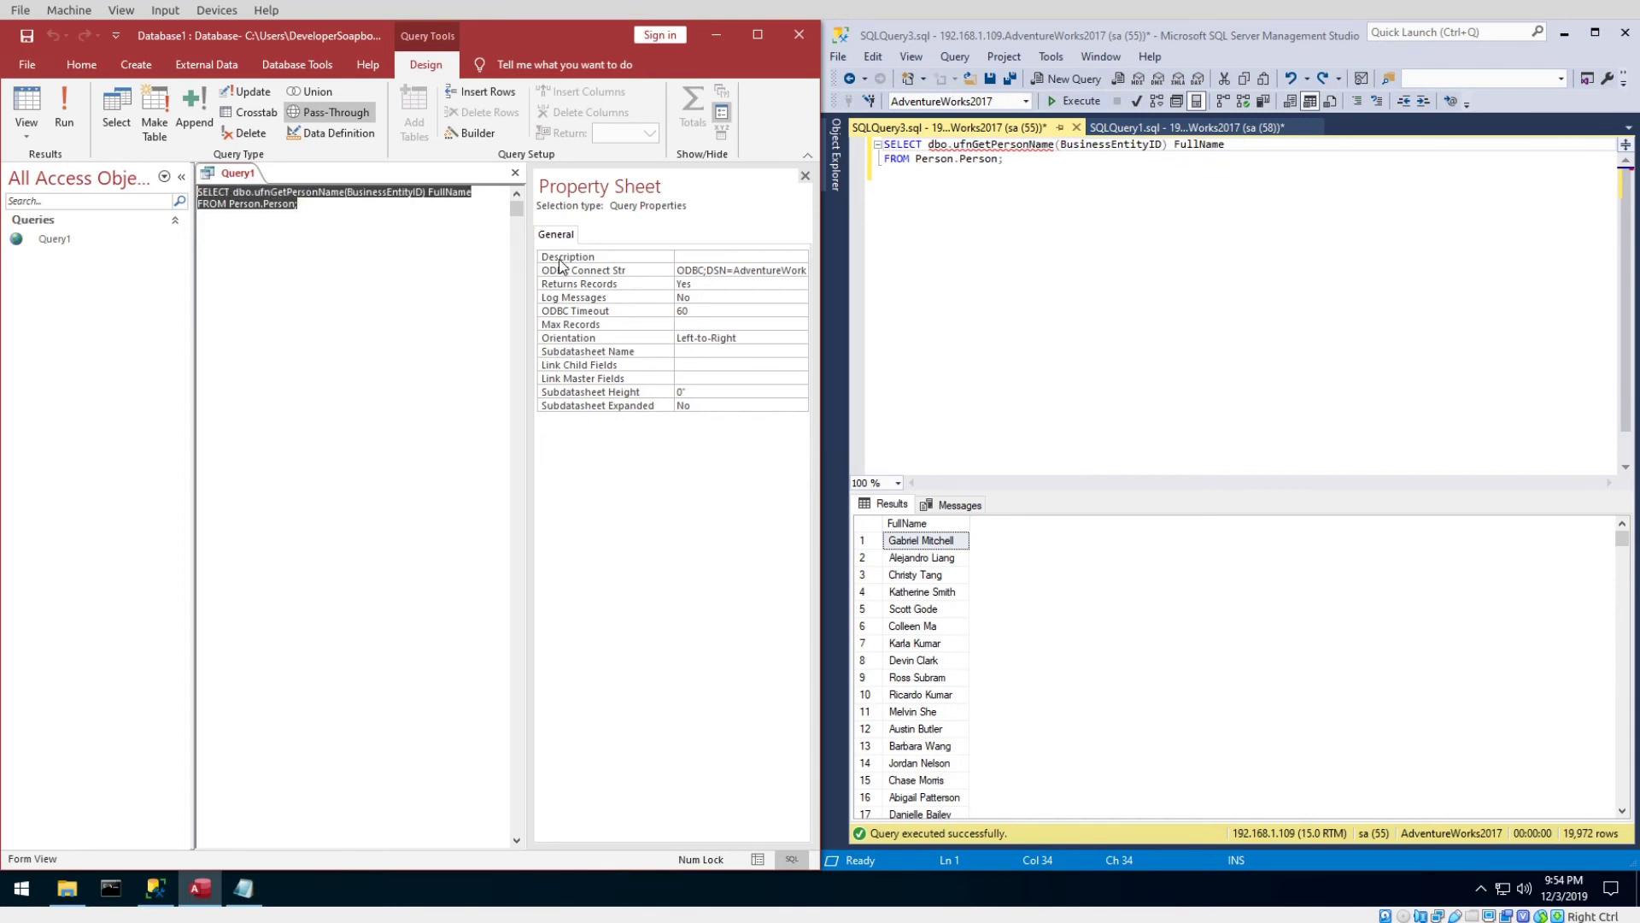
text(c)
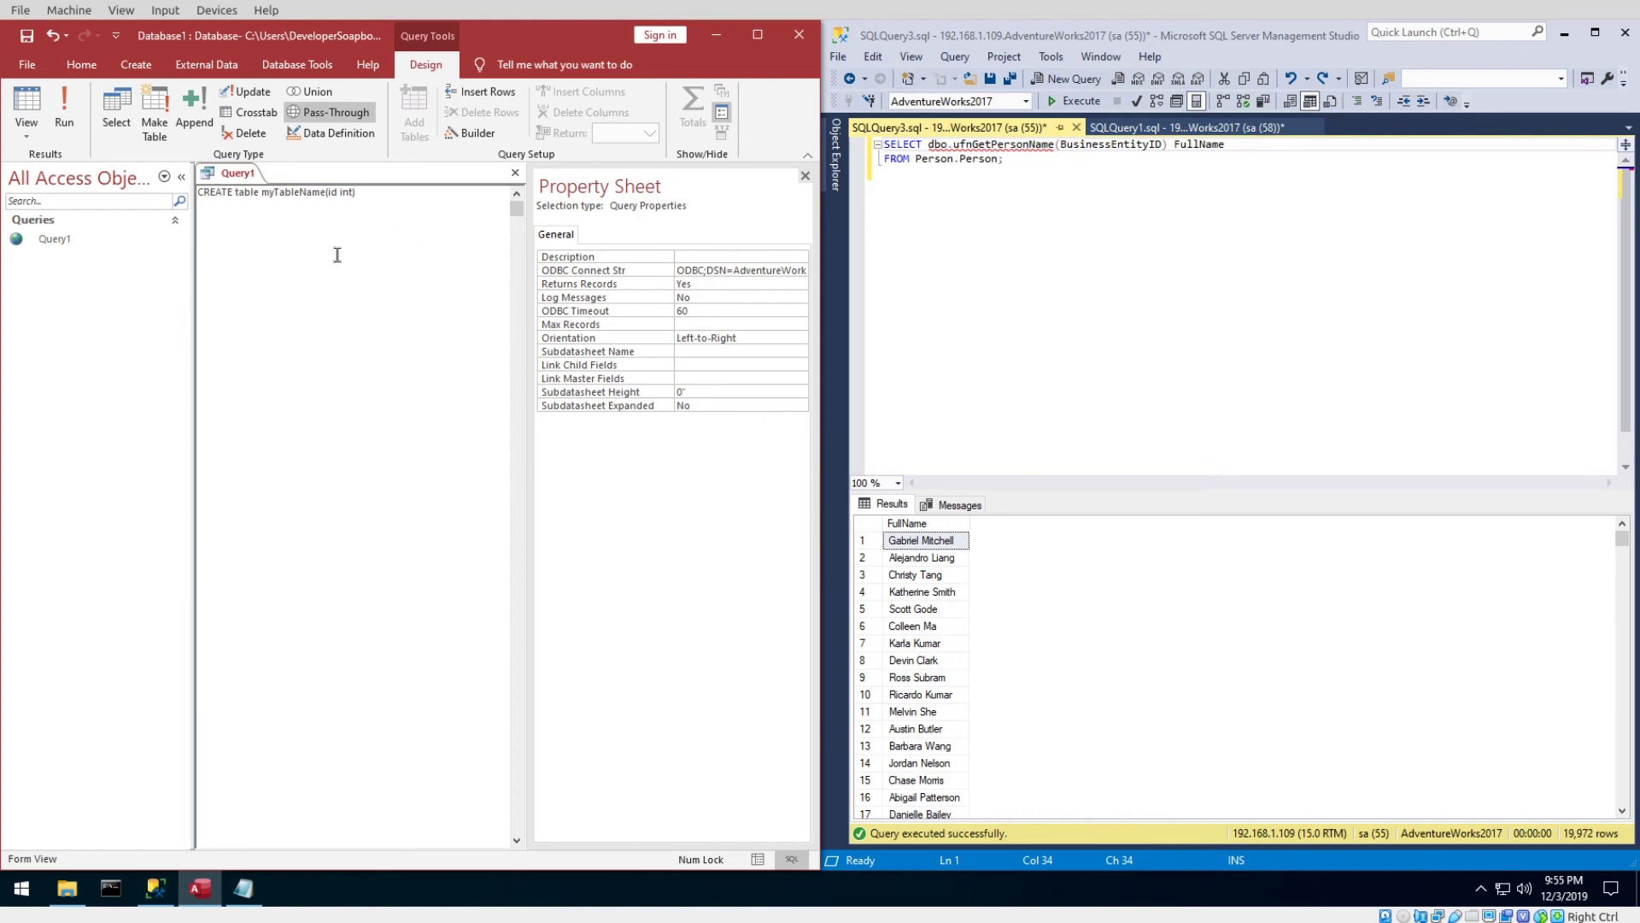
click(74, 124)
click(655, 412)
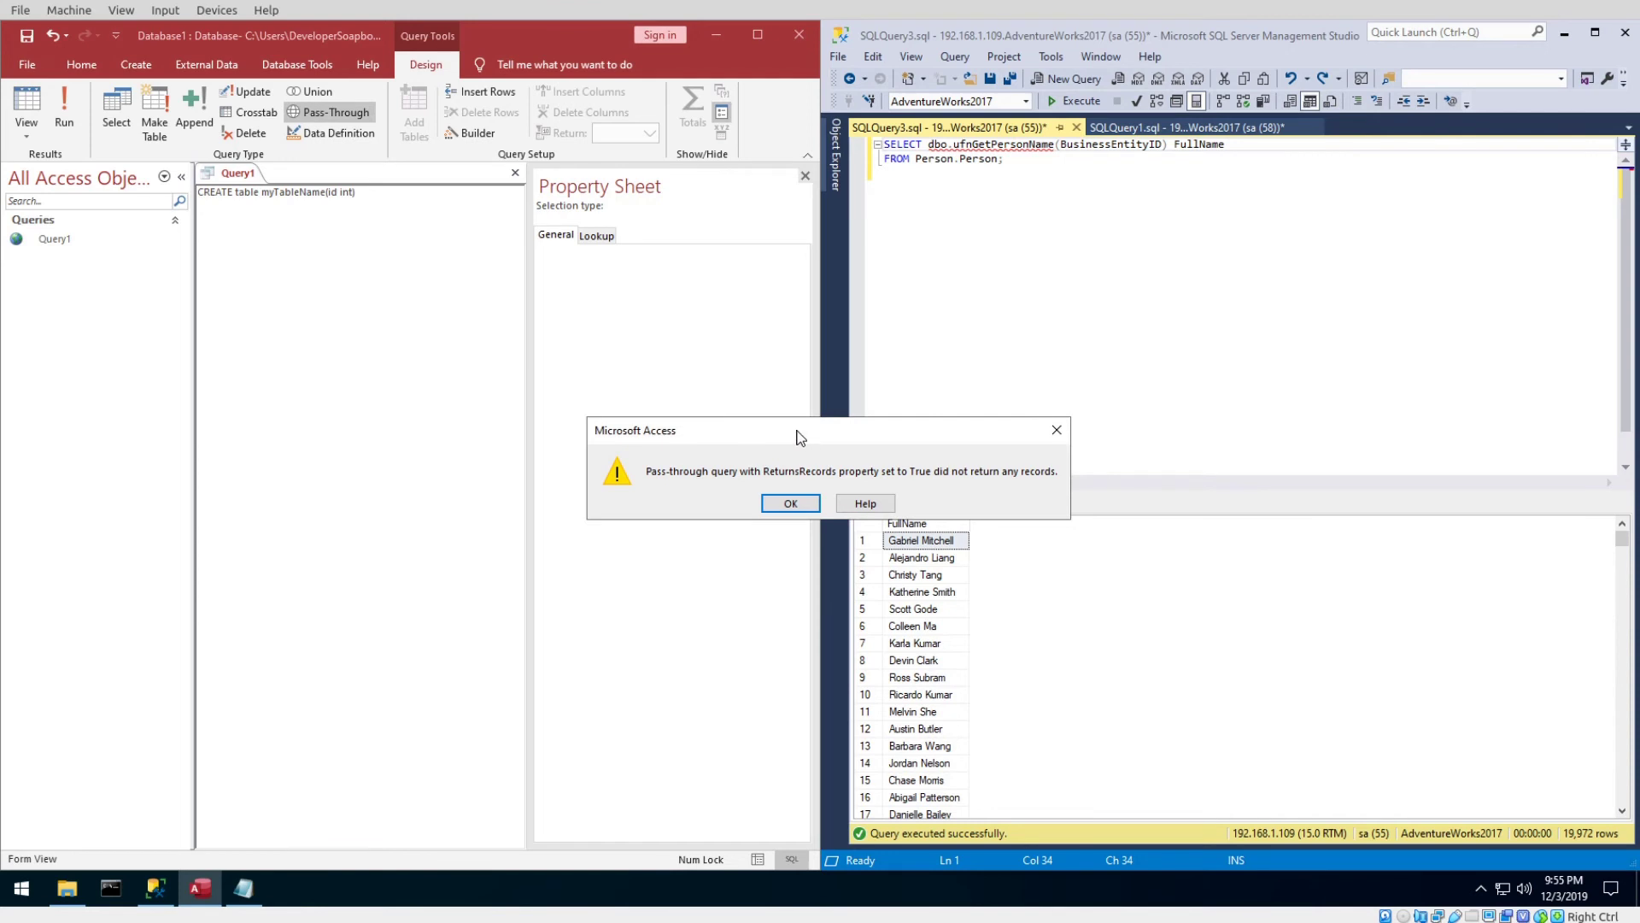
Dismiss the no-records warning and set Returns Records to No.
drag(462, 377, 366, 254)
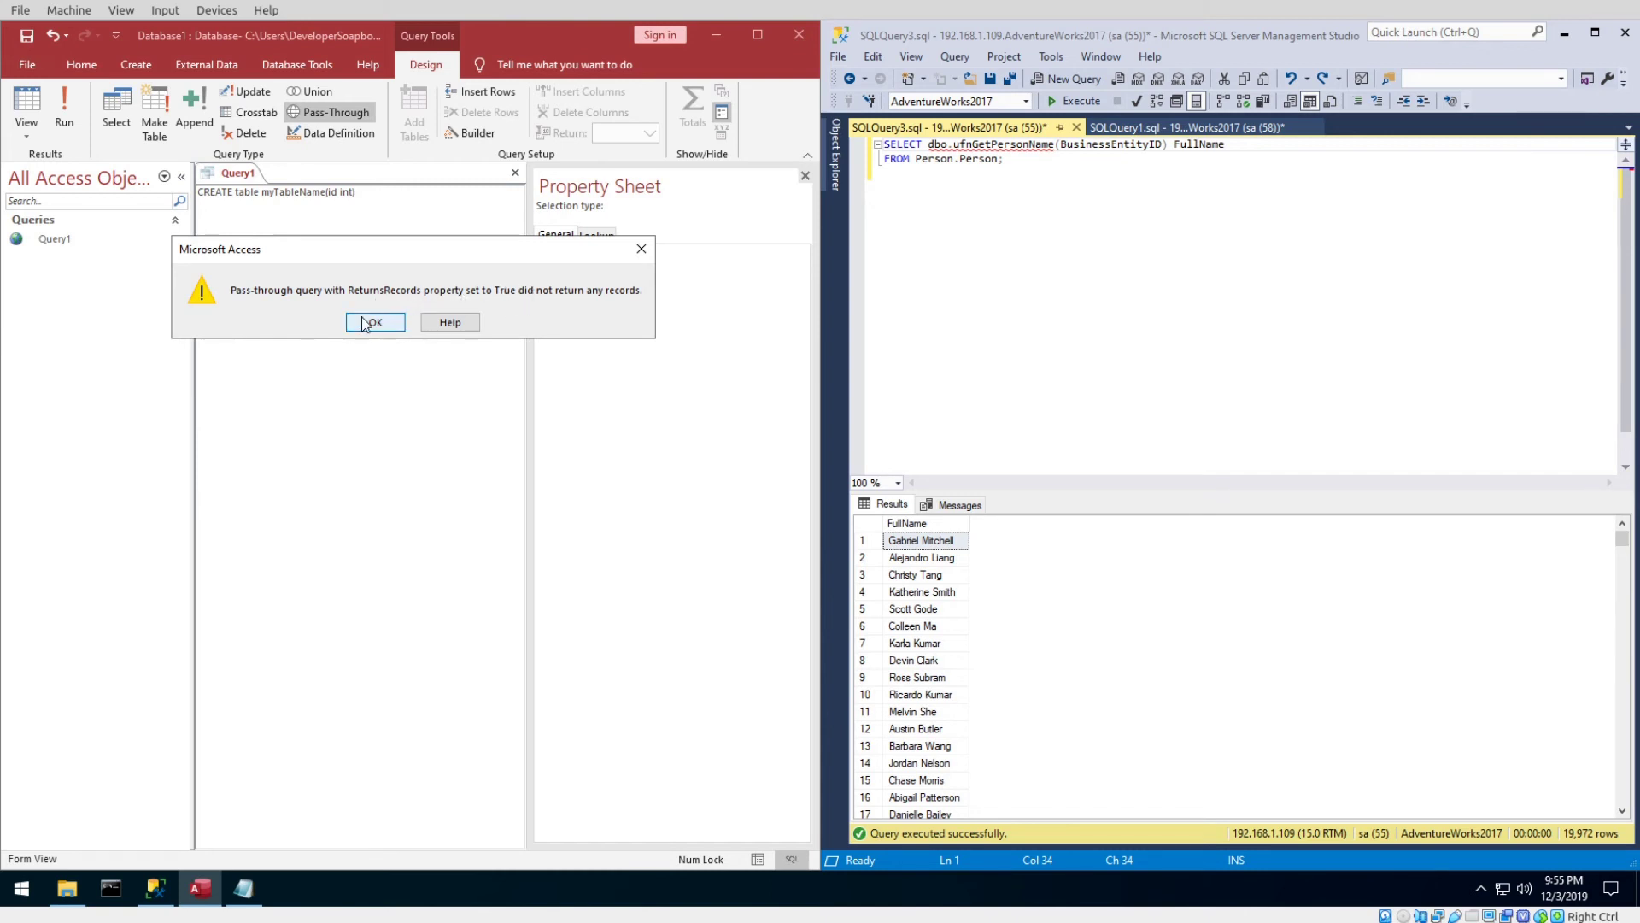
click(366, 324)
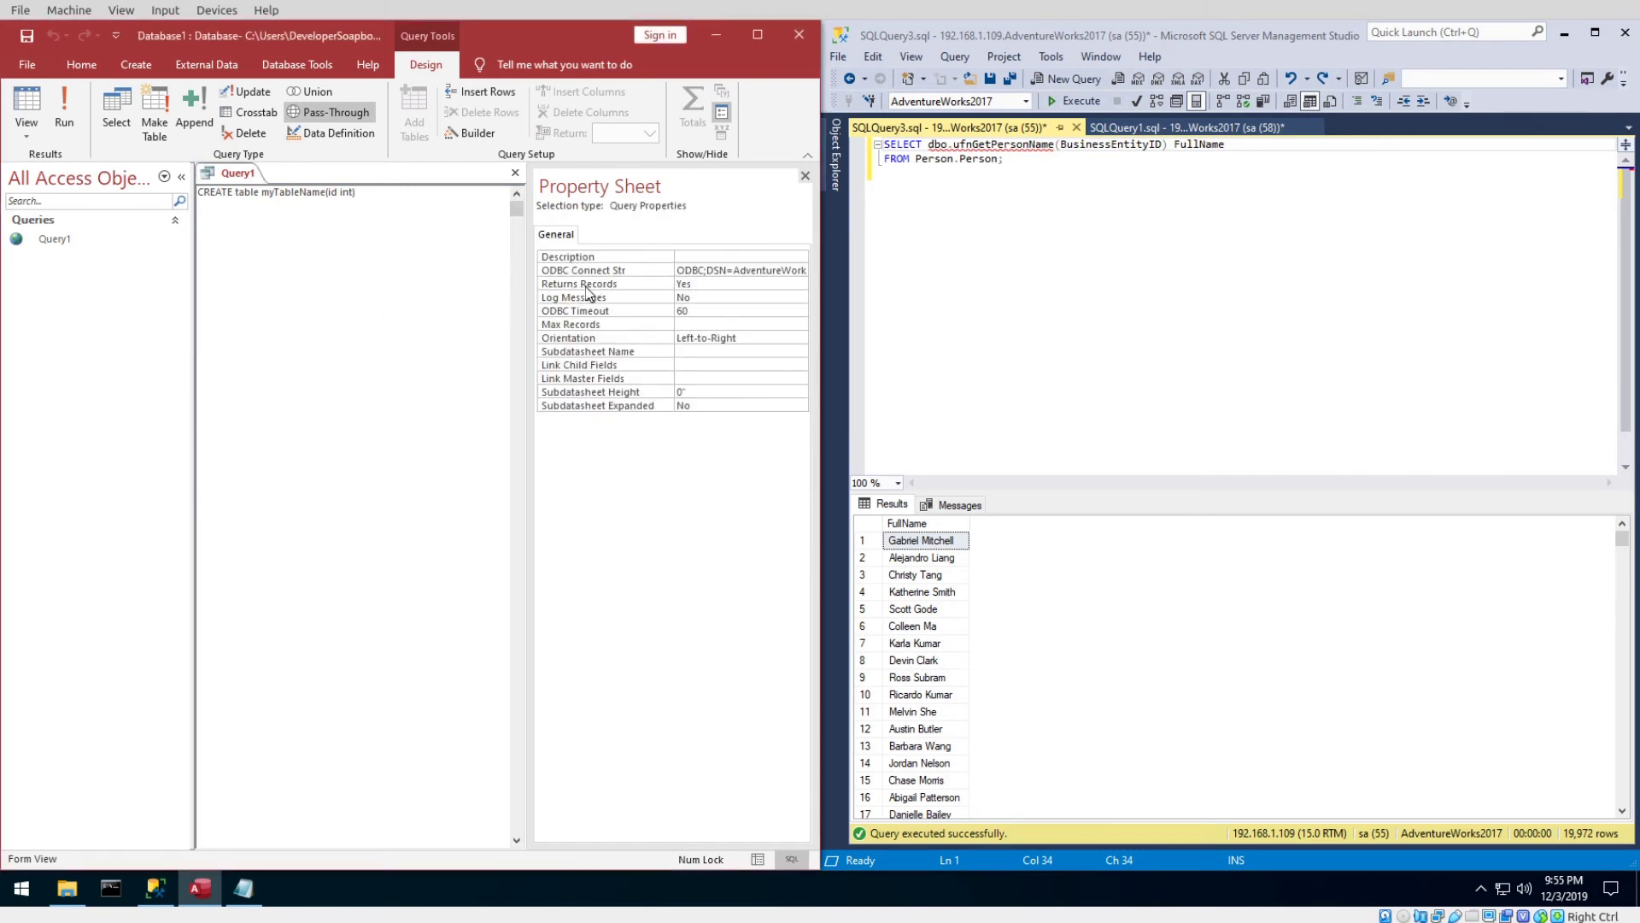
click(699, 284)
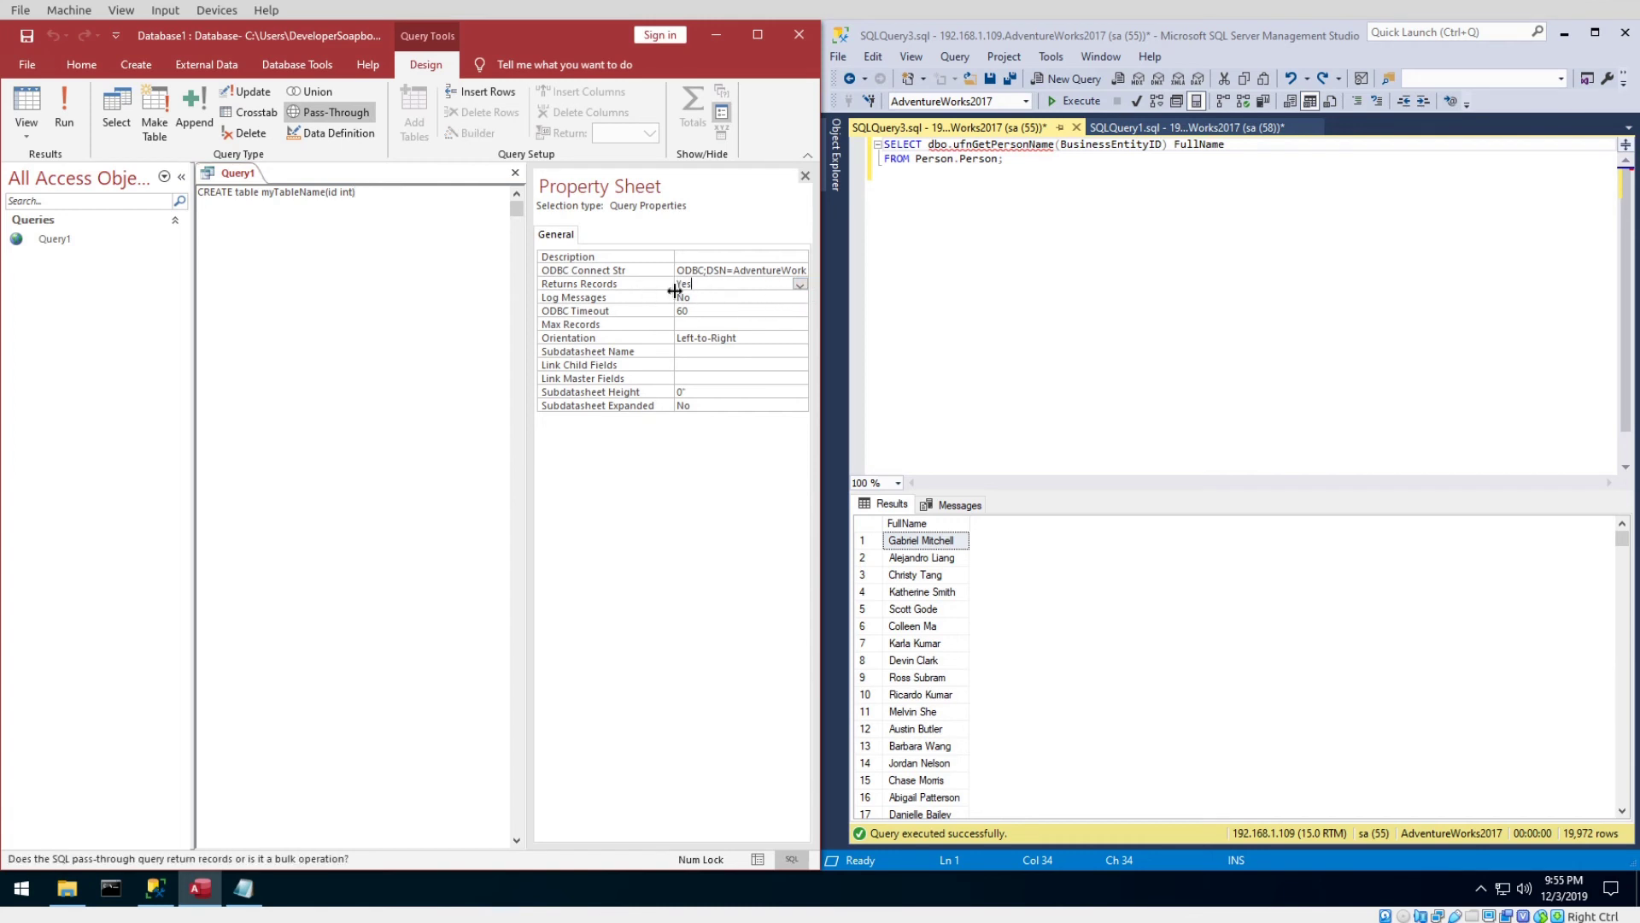
click(798, 286)
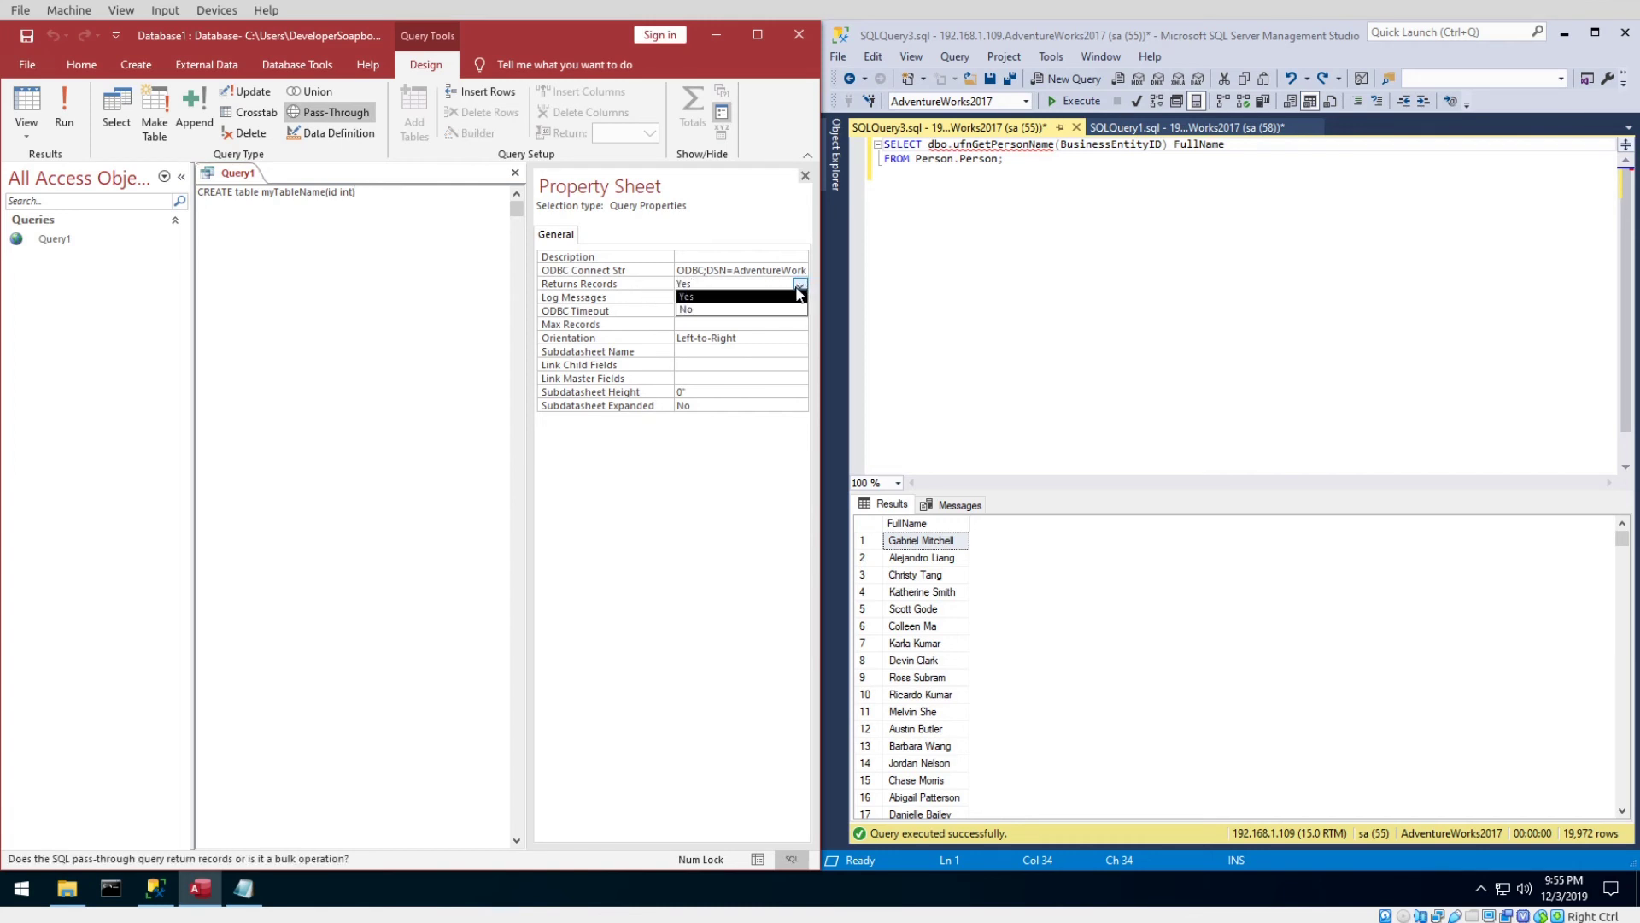
click(713, 309)
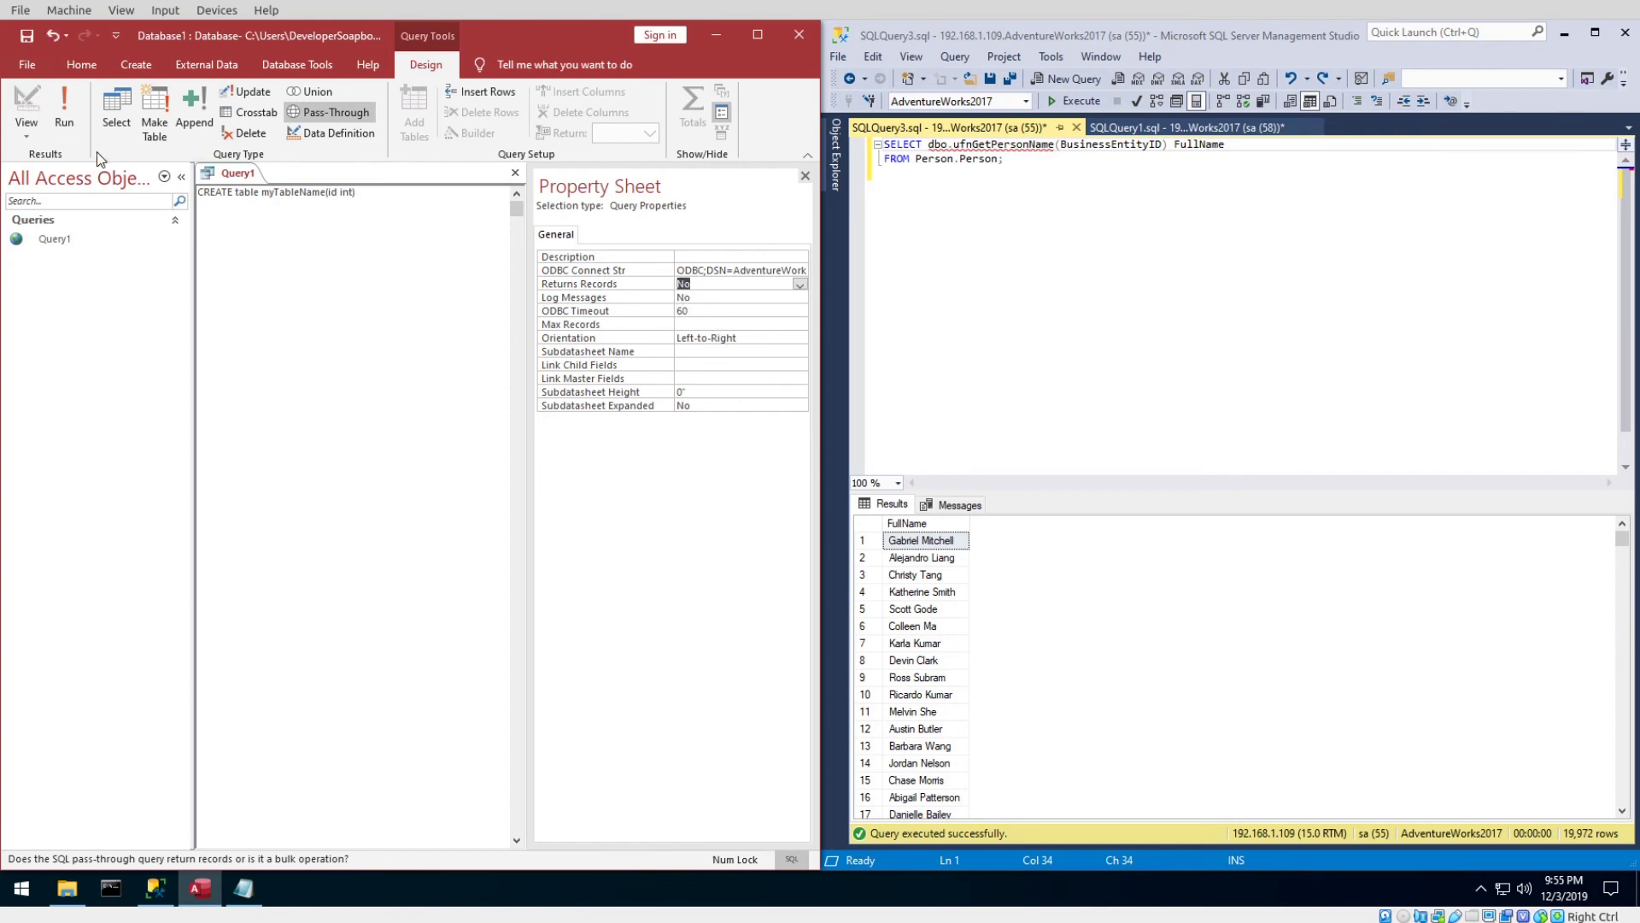
Rerun the query, clear the table-exists error, and rename the table to myTableName1.
click(64, 104)
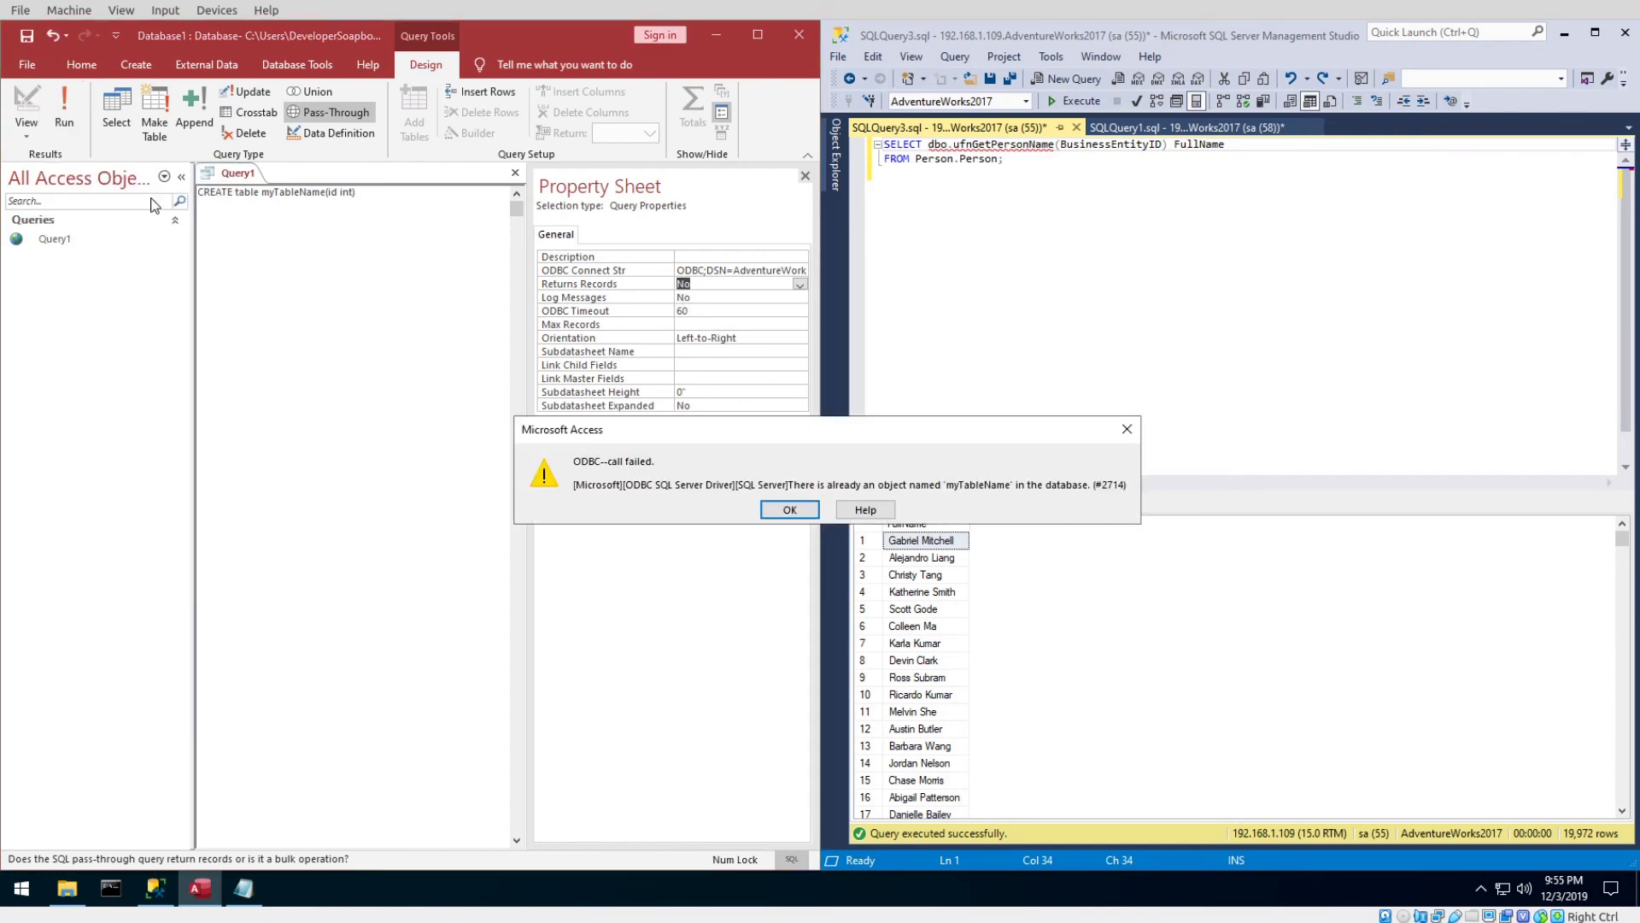
click(790, 510)
click(315, 198)
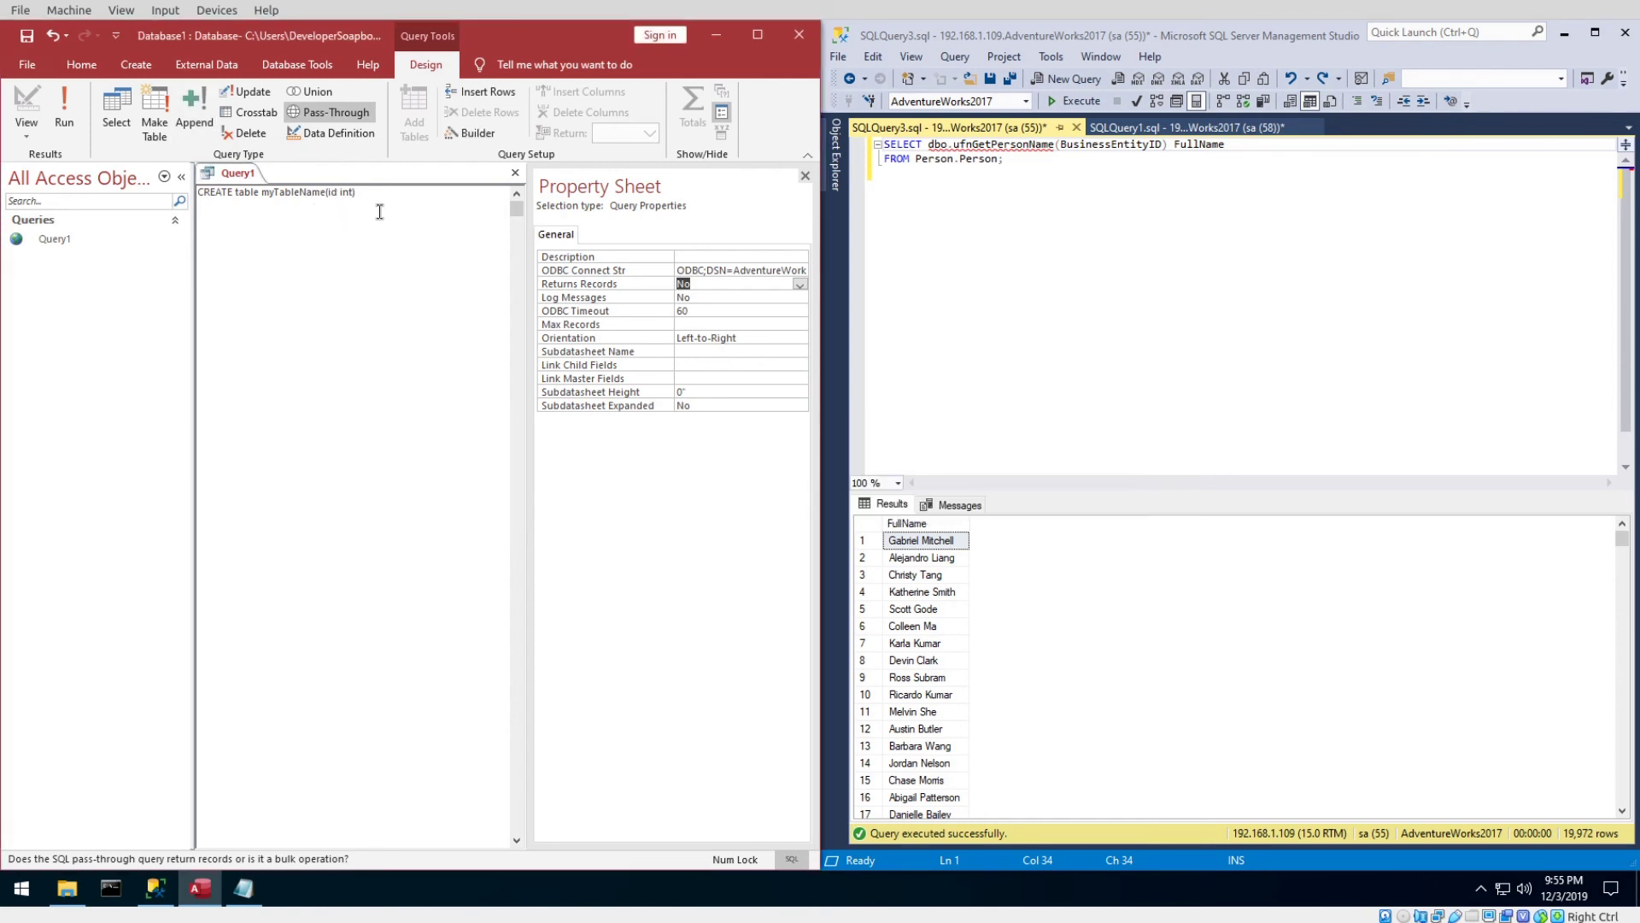
text(1)
click(1117, 216)
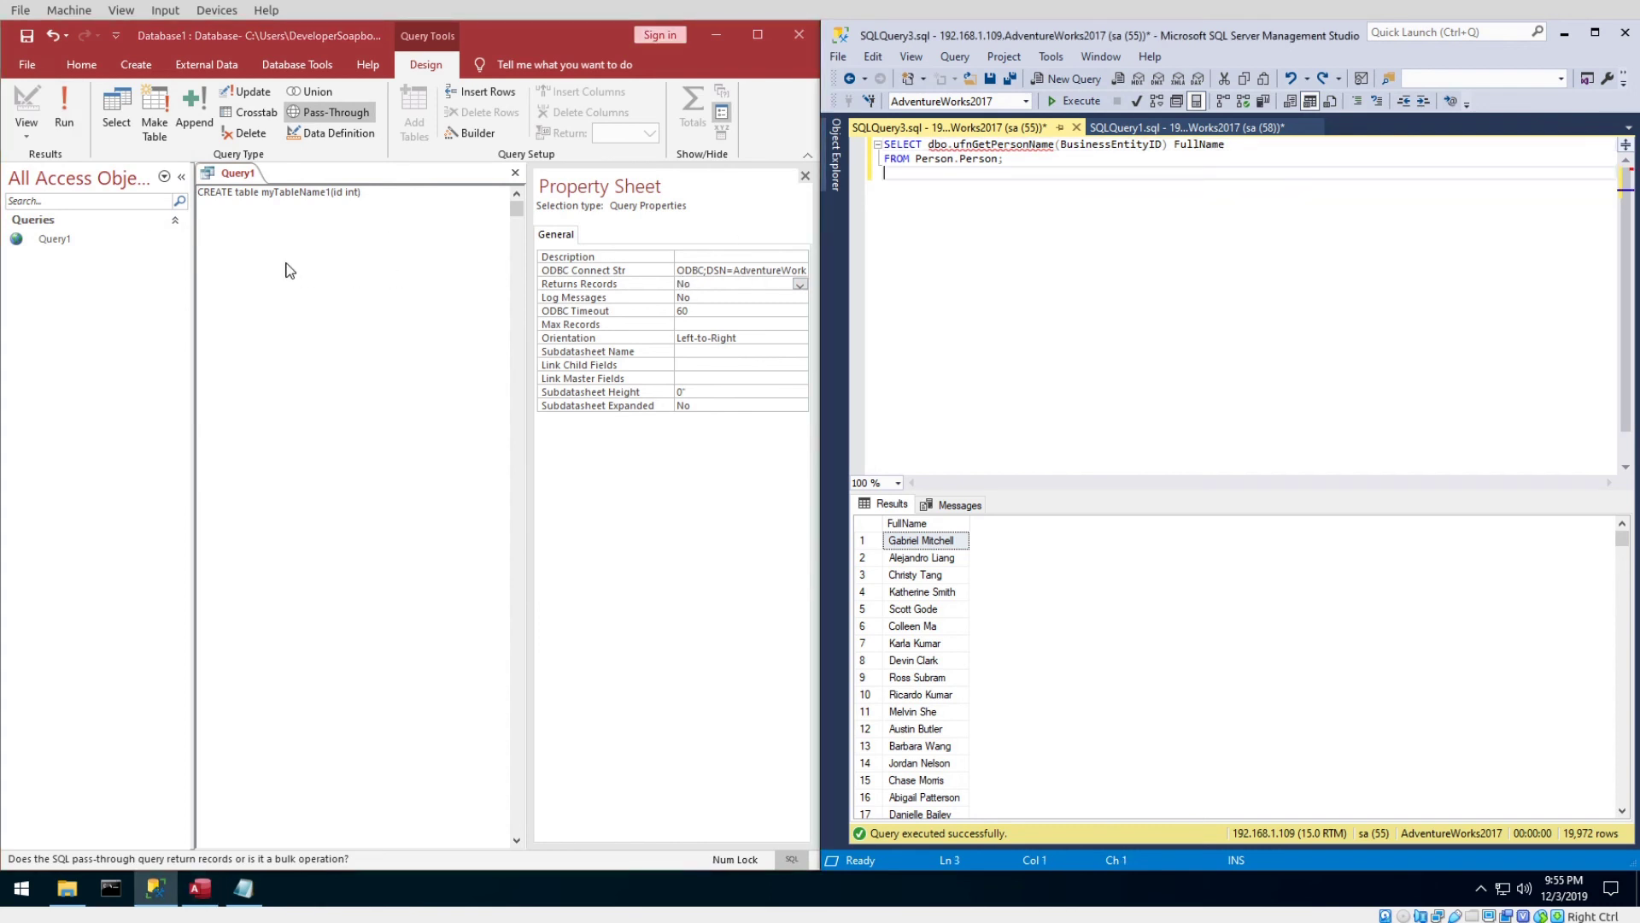
Run select * FROM myTableName1; in SSMS, returning an empty id column with 0 rows.
key(Return)
text(select * FRO)
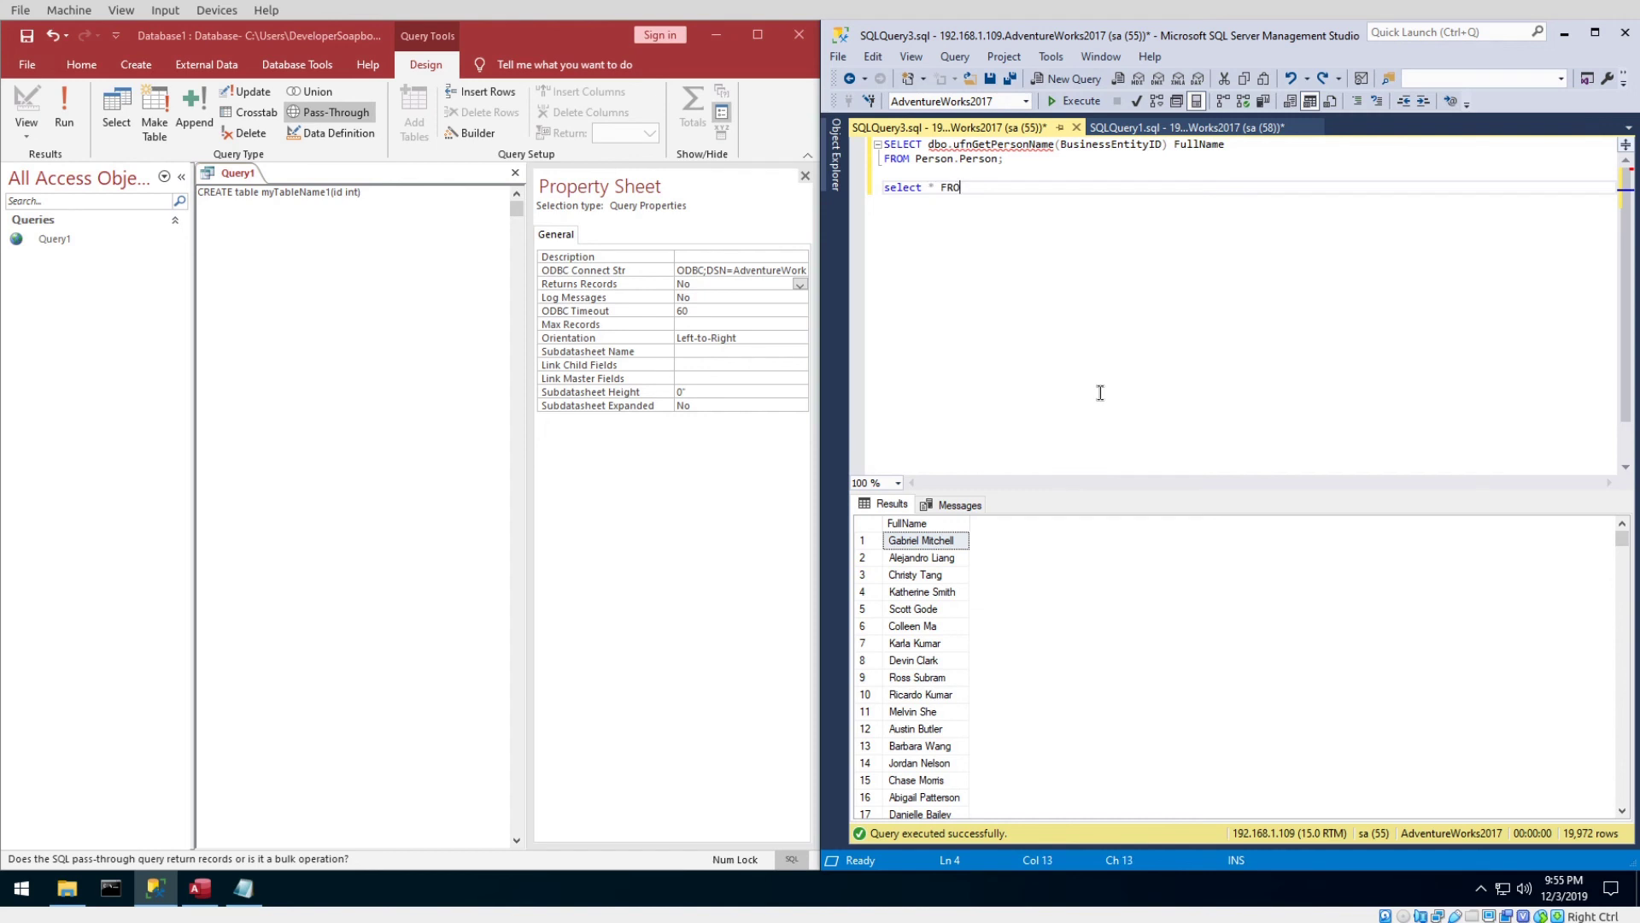
text(M myTableNam)
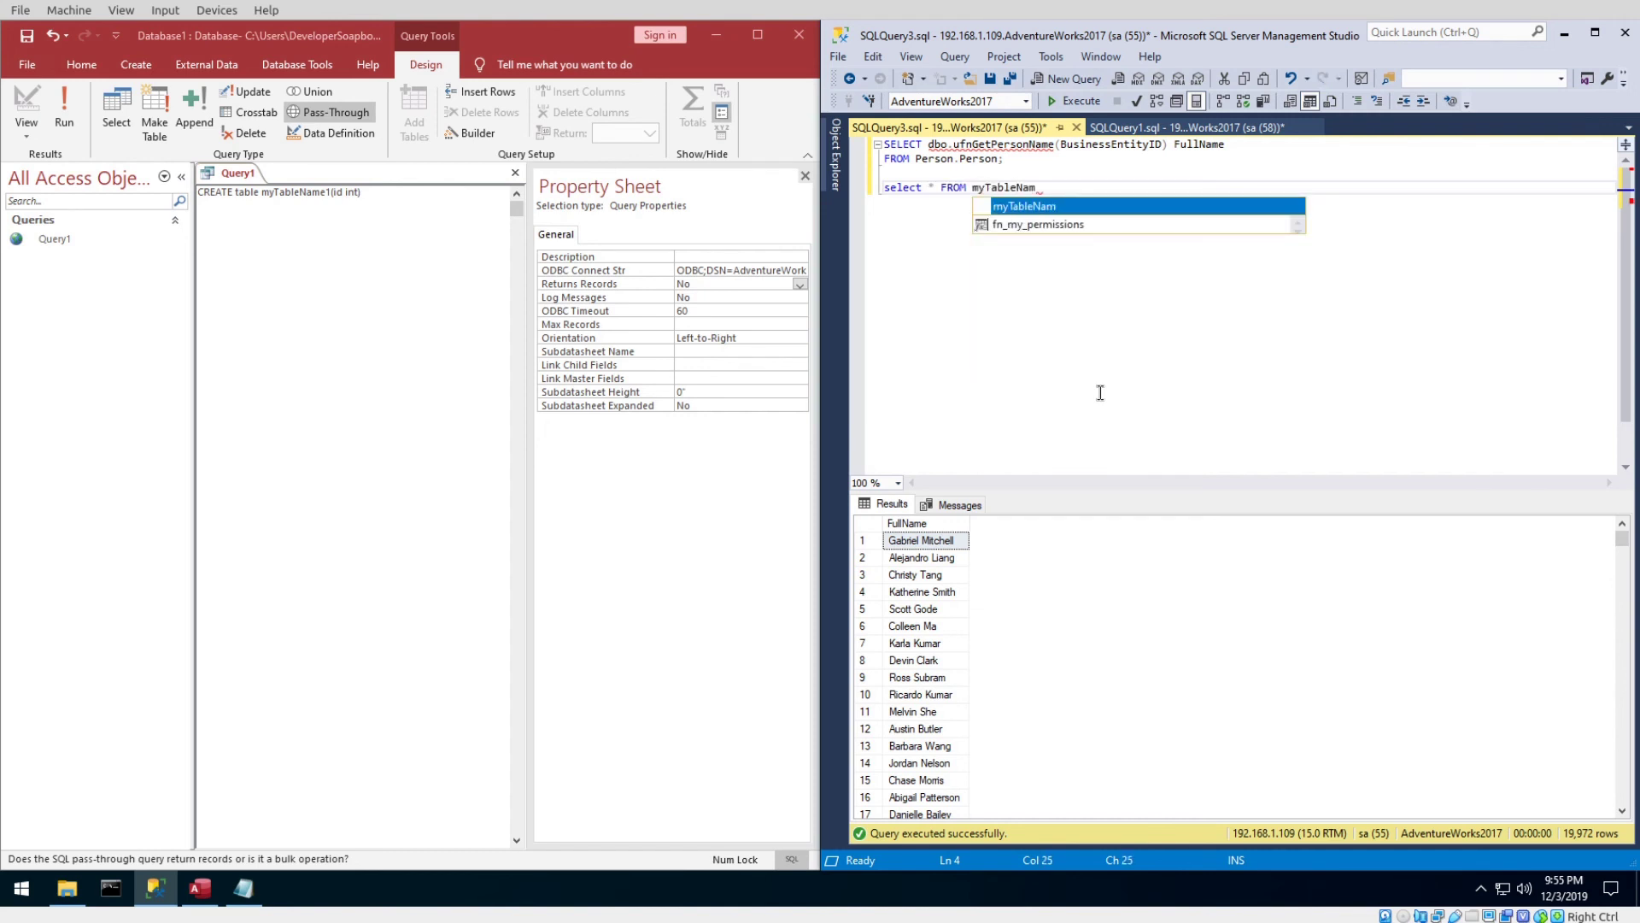
text(e1;)
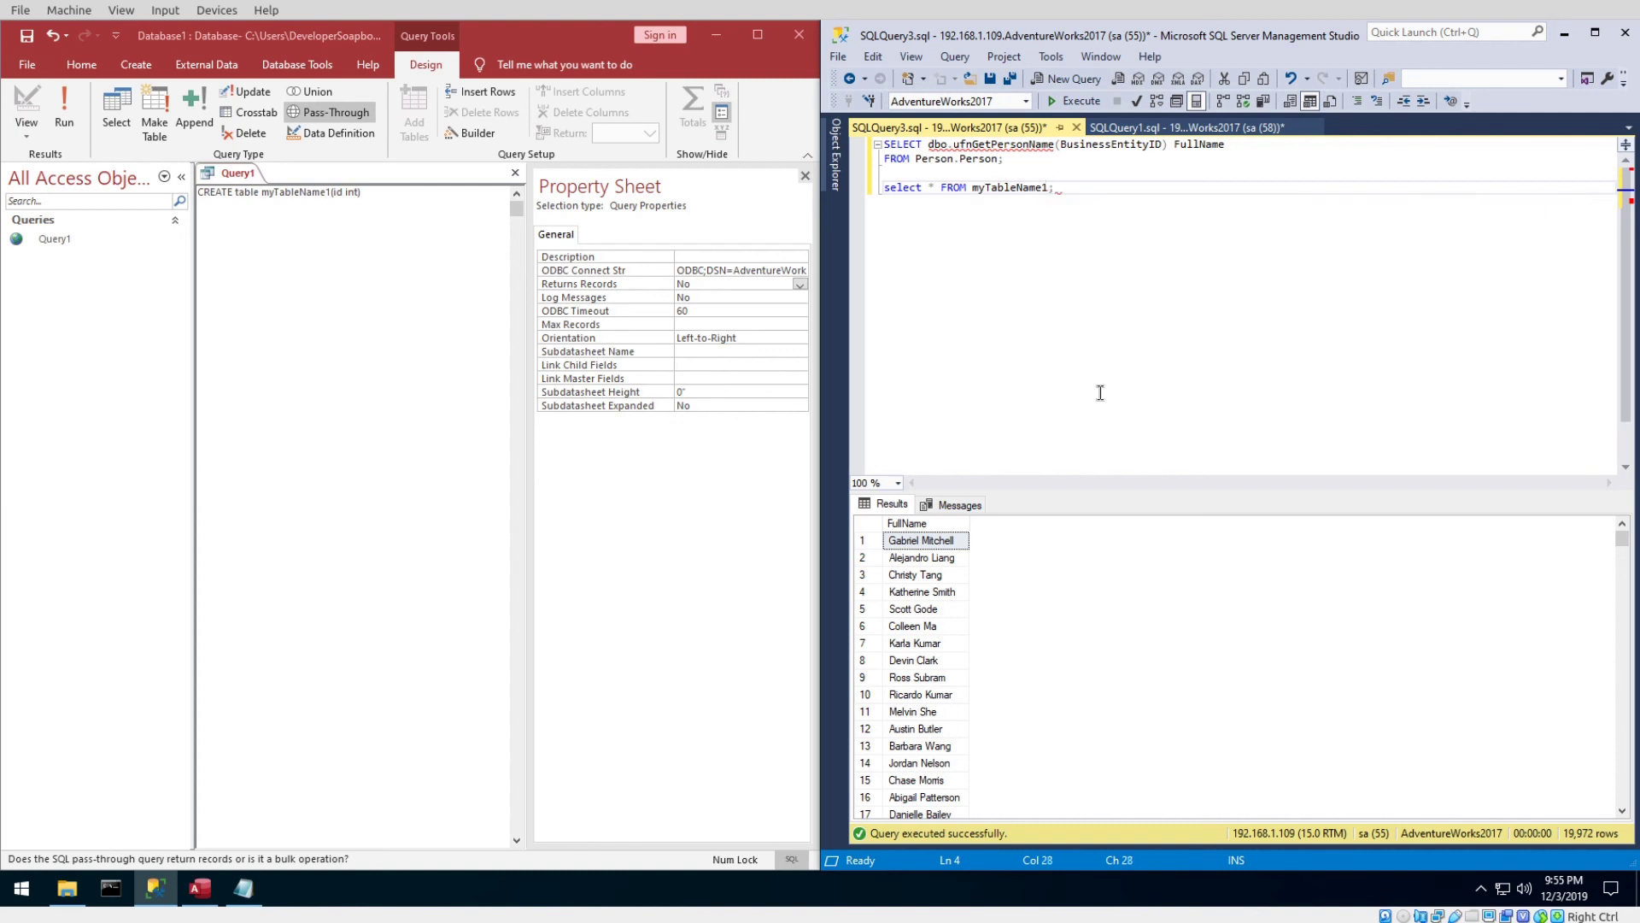
key(shift+Home)
key(F5)
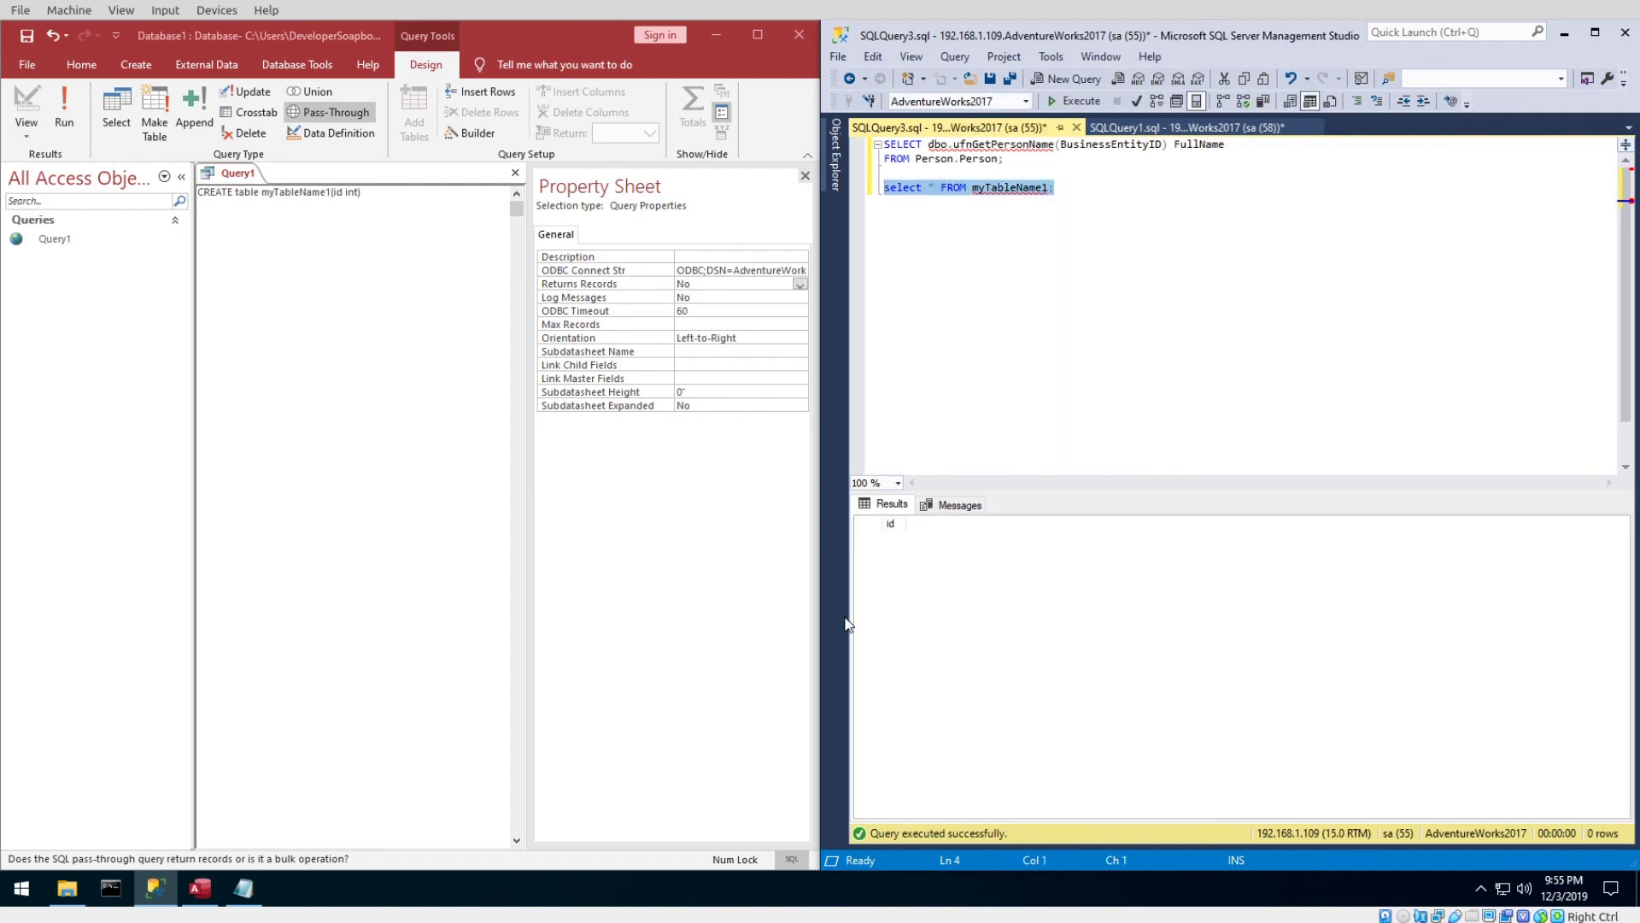